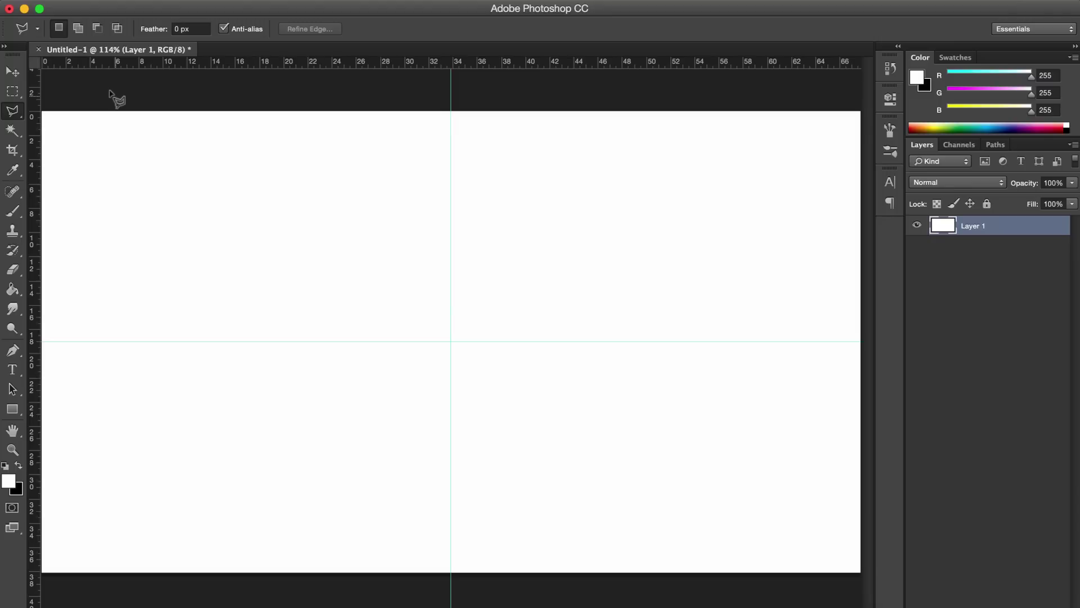
Place a vertical guide at the canvas centre, viewing the canvas at 100%.
{"action": "left_click", "coordinate": [12, 71]}
{"action": "key", "text": "super+1"}
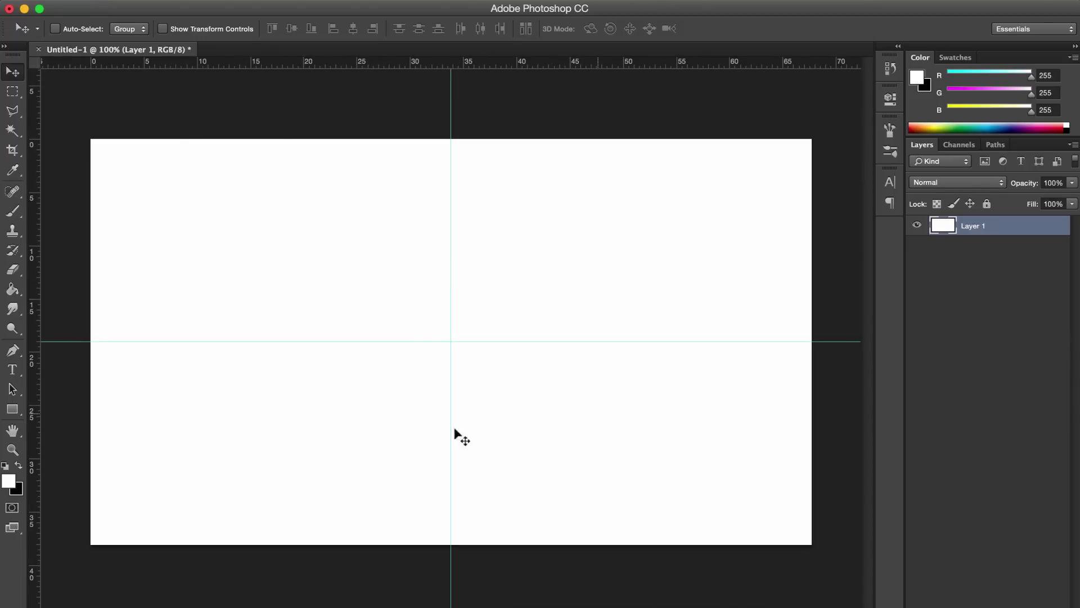
{"action": "mouse_move", "coordinate": [448, 350]}
{"action": "left_mouse_down"}
{"action": "mouse_move", "coordinate": [285, 352]}
{"action": "mouse_move", "coordinate": [446, 359]}
{"action": "left_mouse_up"}
Add a horizontal guide through the canvas centre and fit the canvas on screen.
{"action": "key", "text": "super+r"}
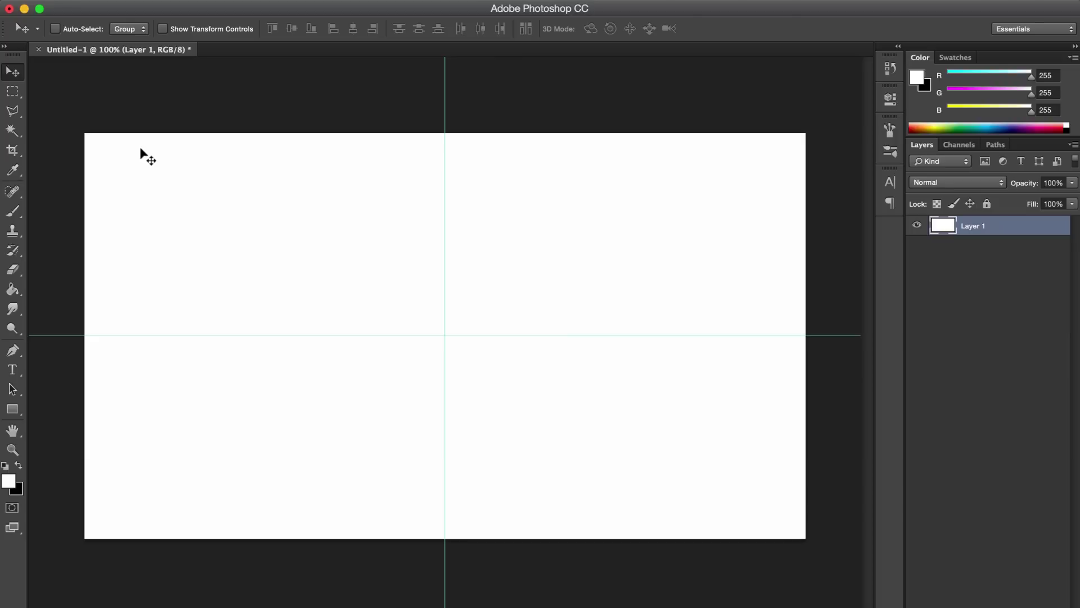
{"action": "key", "text": "super+r"}
{"action": "mouse_move", "coordinate": [334, 64]}
{"action": "left_mouse_down"}
{"action": "mouse_move", "coordinate": [335, 212]}
{"action": "mouse_move", "coordinate": [340, 65]}
{"action": "left_mouse_up"}
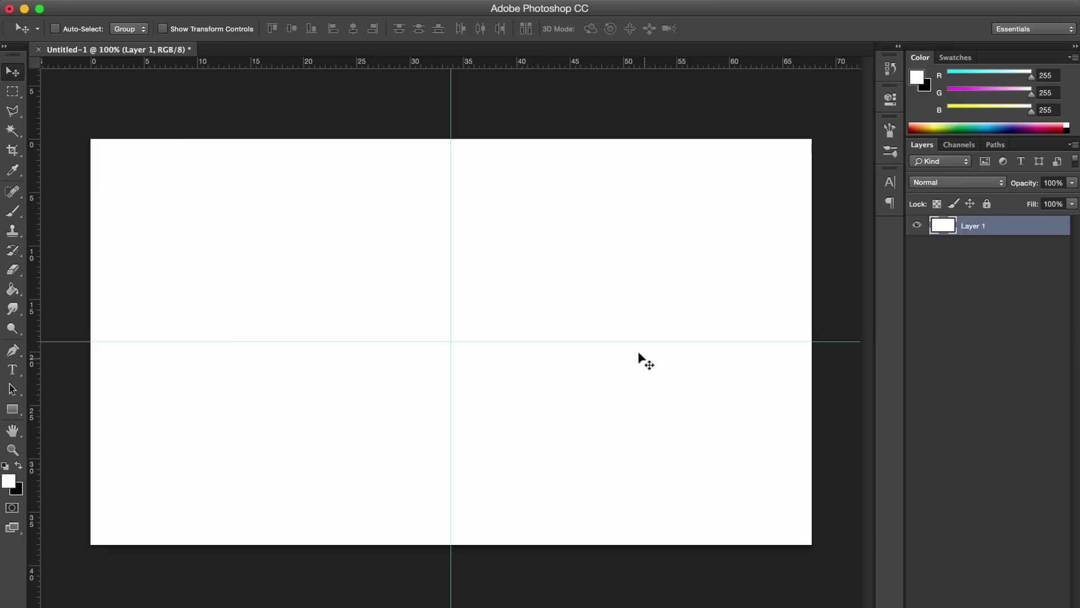
{"action": "key", "text": "super+minus"}
{"action": "key", "text": "super+0"}
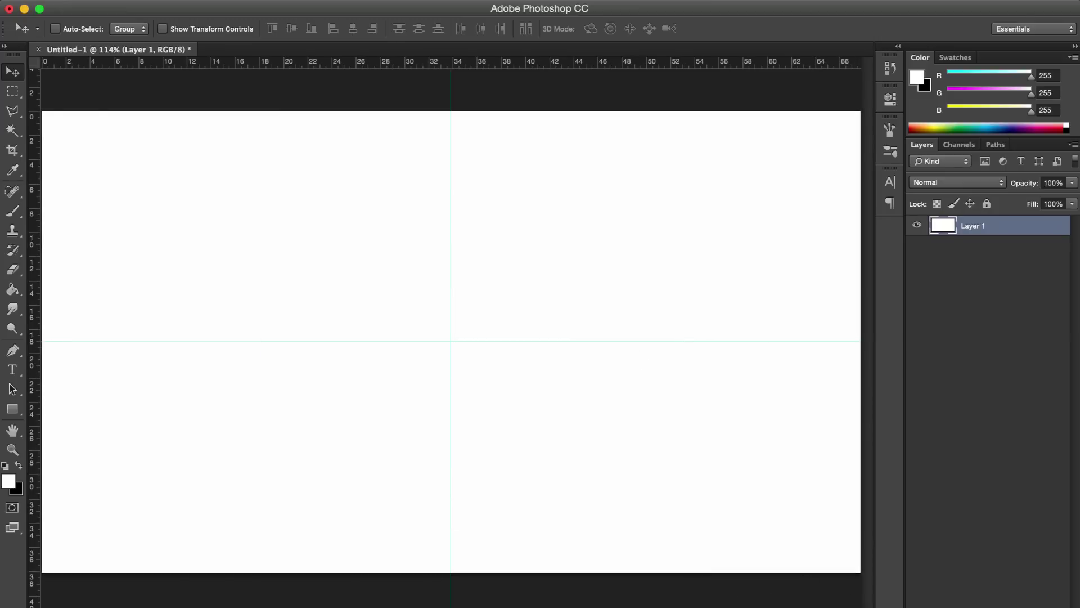
Place 101929461.jpg from Downloads on the canvas, scaled up to fill the canvas height.
{"action": "left_click", "coordinate": [805, 603]}
{"action": "left_click_drag", "start_coordinate": [643, 491], "coordinate": [451, 384]}
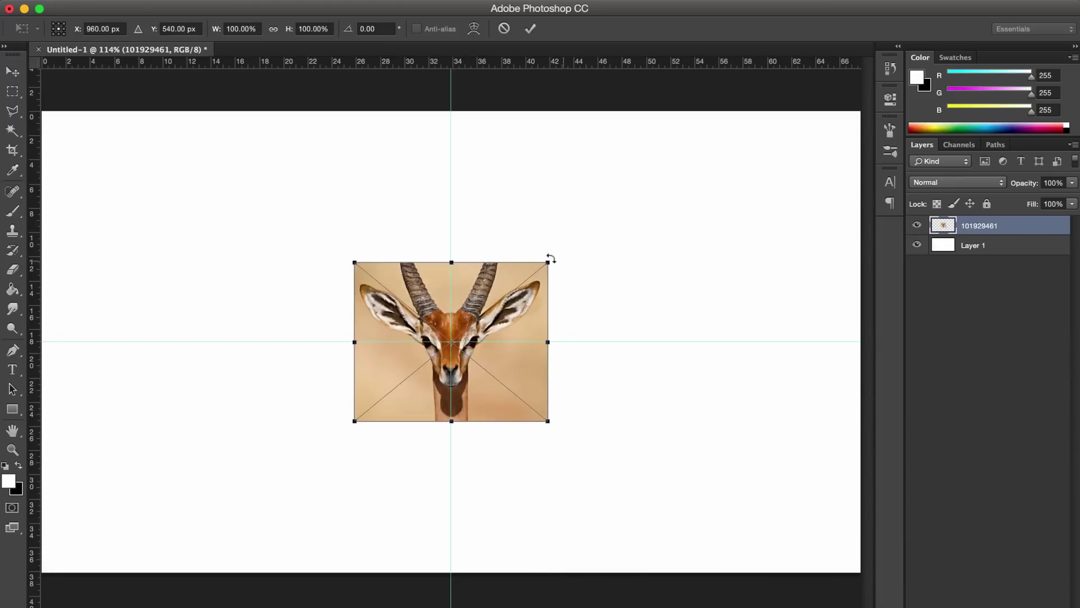
{"action": "left_click_drag", "start_coordinate": [547, 262], "coordinate": [749, 131]}
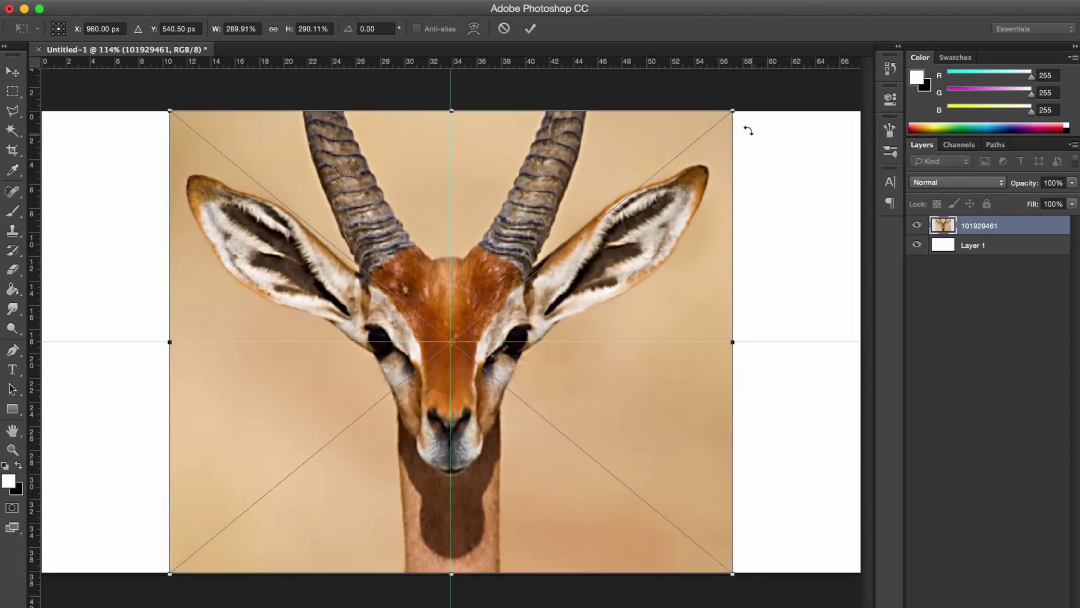
{"action": "key", "text": "Return"}
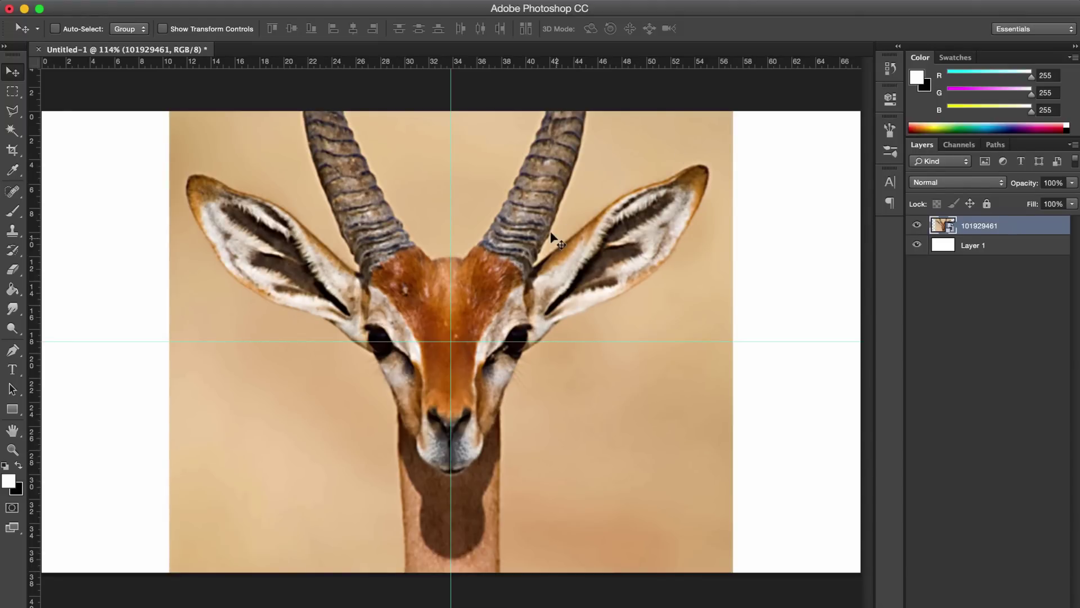
{"action": "key", "text": "super+minus"}
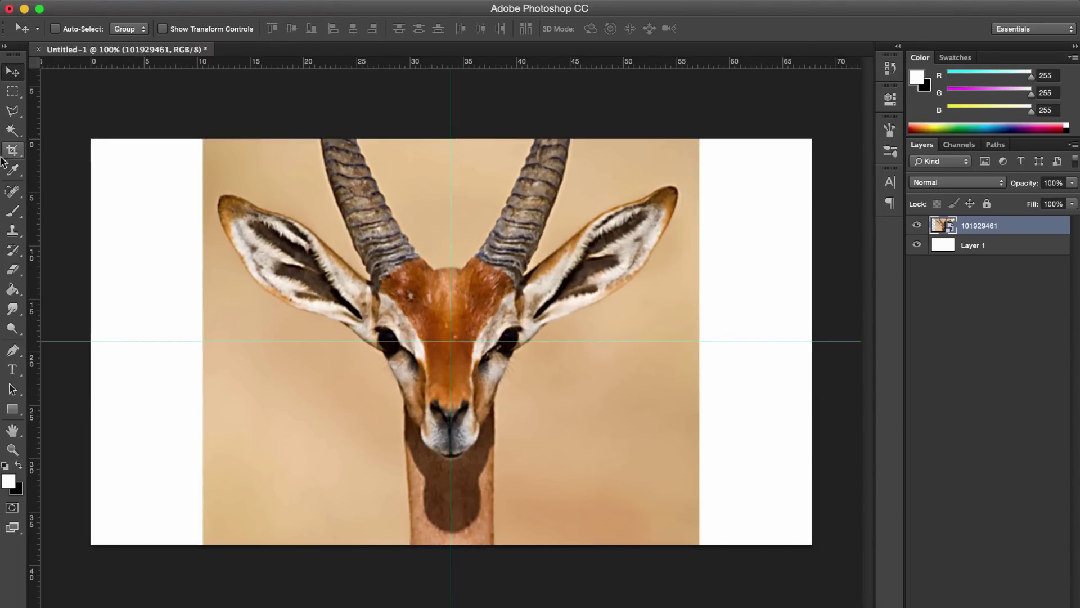
Add an empty Layer 2 above the photo and zoom to 200% on the head.
{"action": "left_click", "coordinate": [13, 110]}
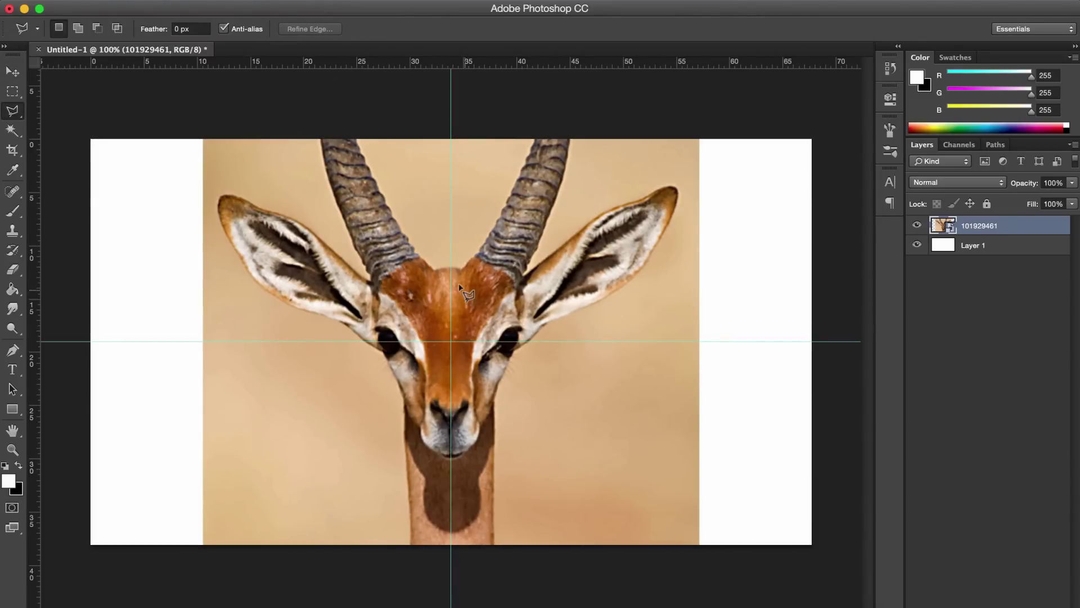
{"action": "key", "text": "super+equal"}
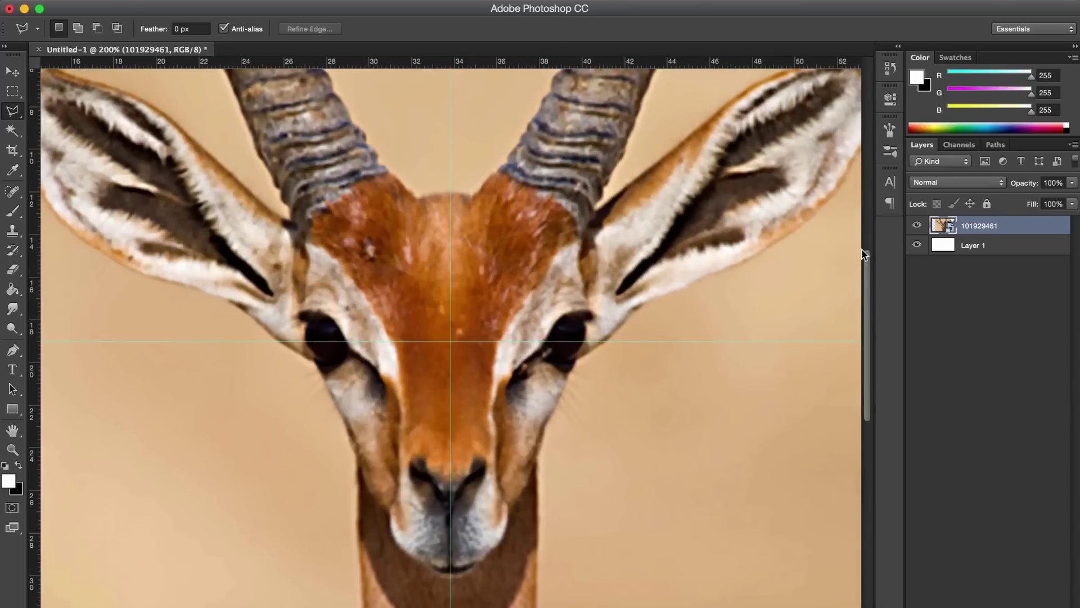
{"action": "key", "text": "super+minus"}
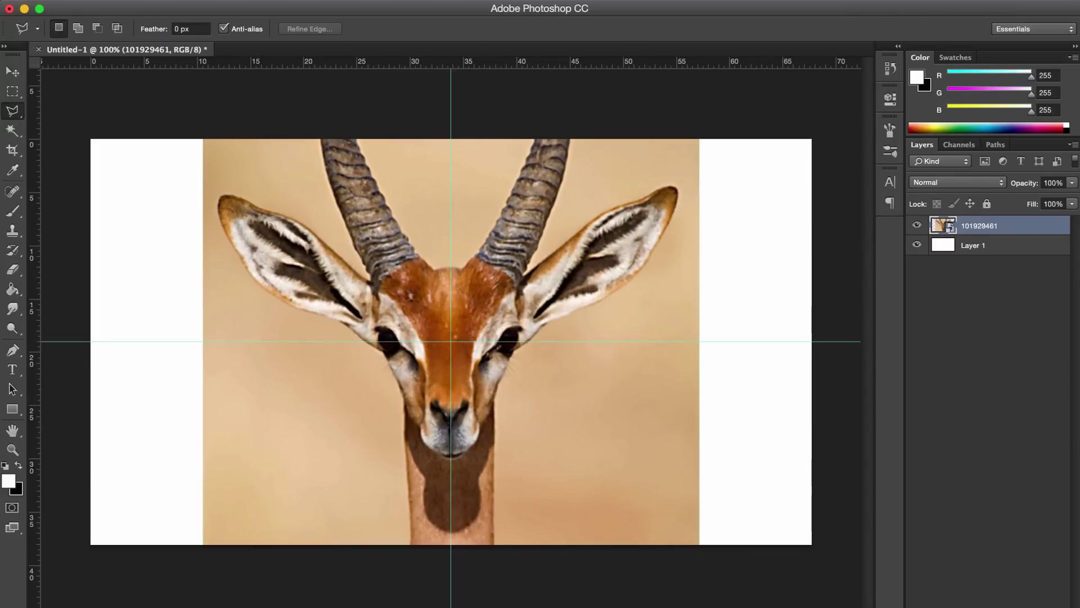
{"action": "key", "text": "super+shift+alt+n"}
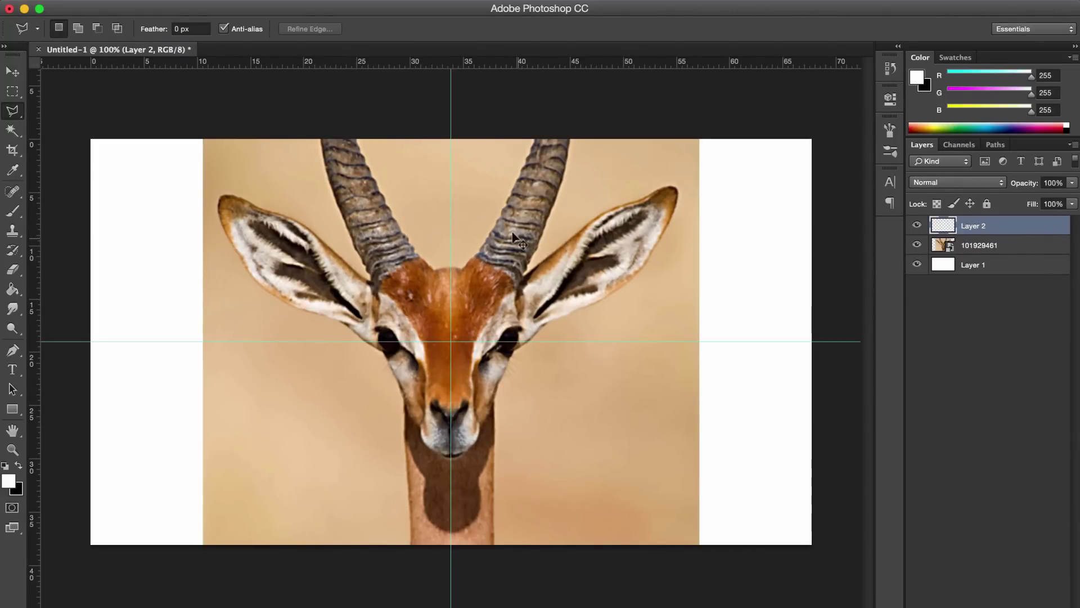
{"action": "key", "text": "super+plus"}
Start a polygonal selection at the centre guide and trace around the right horn.
{"action": "left_click", "coordinate": [451, 192]}
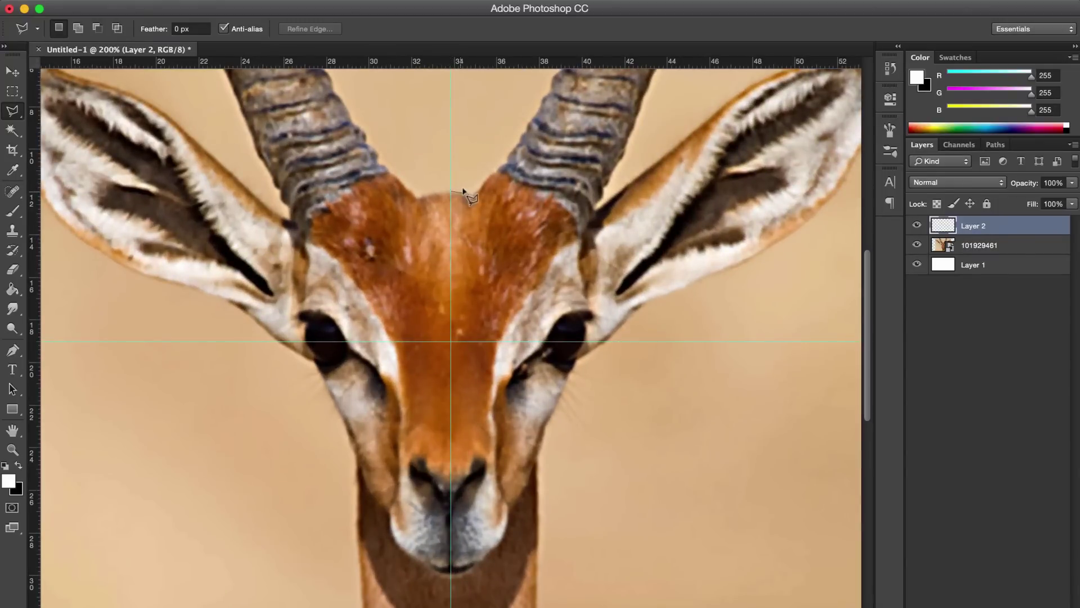
{"action": "left_click", "coordinate": [471, 197]}
{"action": "scroll", "coordinate": [526, 145], "scroll_direction": "up", "scroll_amount": 5}
{"action": "scroll", "coordinate": [526, 146], "scroll_direction": "right", "scroll_amount": 3}
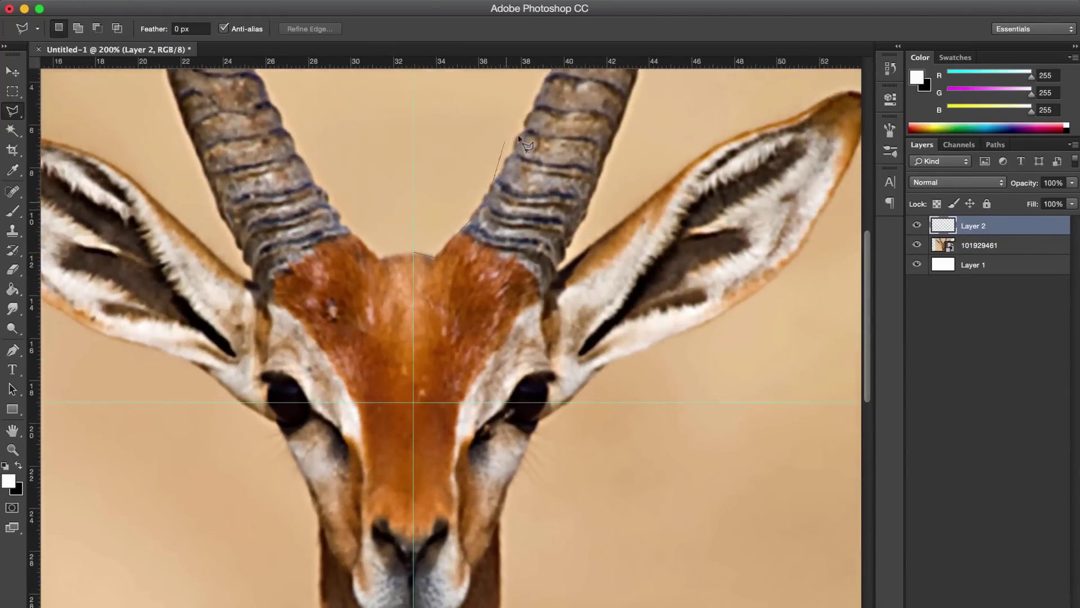
{"action": "scroll", "coordinate": [513, 119], "scroll_direction": "up", "scroll_amount": 6}
{"action": "scroll", "coordinate": [513, 120], "scroll_direction": "right", "scroll_amount": 3}
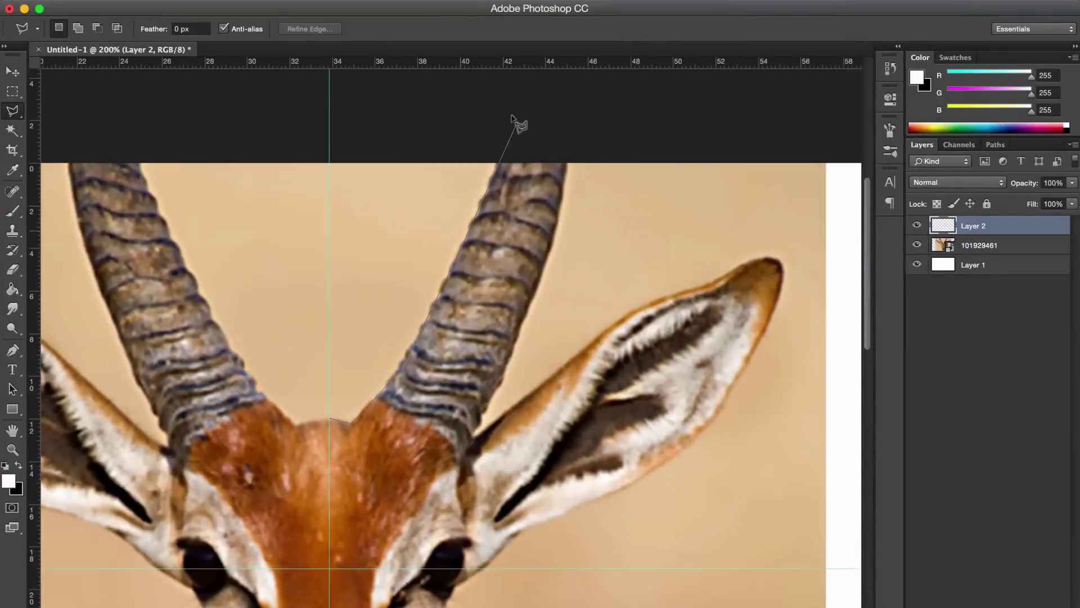
{"action": "left_click", "coordinate": [502, 152]}
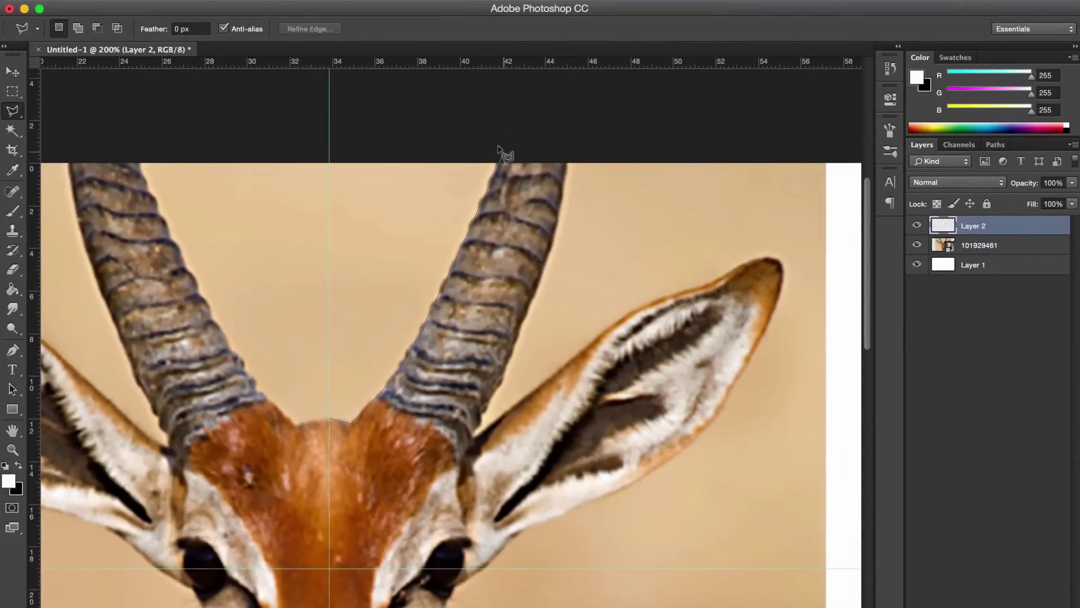
{"action": "left_click", "coordinate": [569, 157]}
{"action": "left_click", "coordinate": [547, 239]}
{"action": "left_click", "coordinate": [470, 434]}
Extend the selection around the right ear's top, tip and lower edge.
{"action": "left_click", "coordinate": [597, 336]}
{"action": "left_click", "coordinate": [703, 283]}
{"action": "left_click", "coordinate": [774, 257]}
{"action": "left_click", "coordinate": [782, 264]}
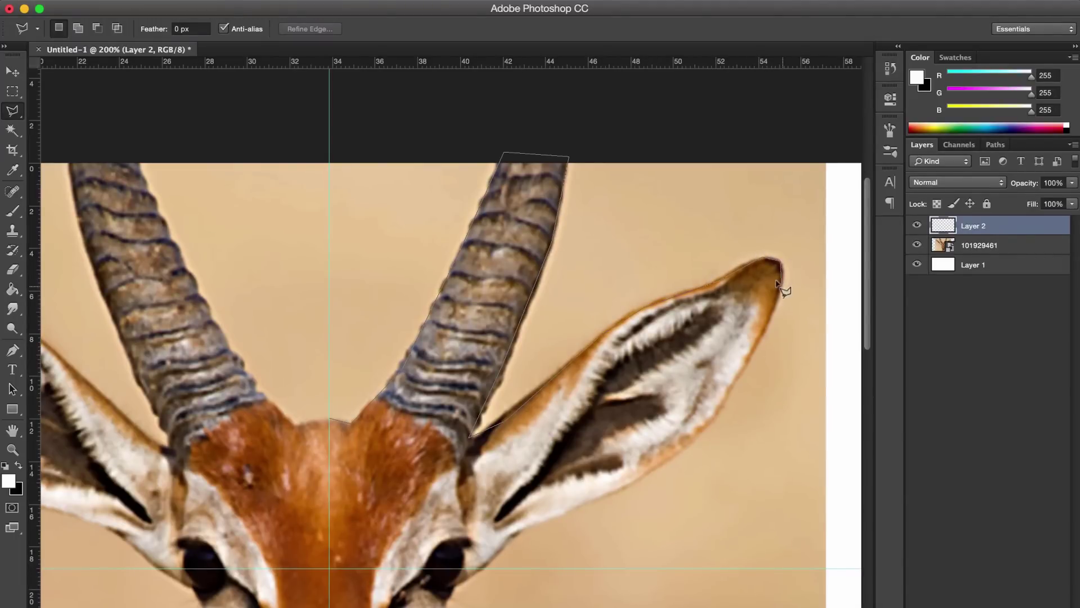
{"action": "left_click", "coordinate": [747, 356]}
{"action": "left_click", "coordinate": [706, 428]}
{"action": "left_click", "coordinate": [597, 496]}
{"action": "left_click", "coordinate": [510, 533]}
Trace past the eye, cheek and neck, closing the selection back at the centre guide.
{"action": "left_click", "coordinate": [450, 580]}
{"action": "scroll", "coordinate": [450, 584], "scroll_direction": "down", "scroll_amount": 5}
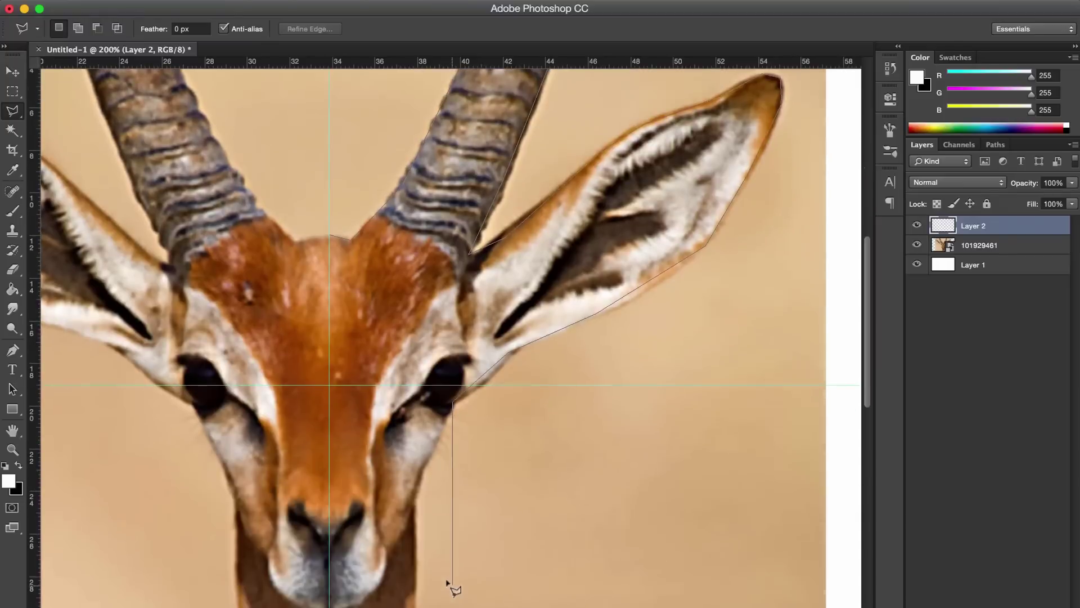
{"action": "left_click", "coordinate": [414, 500]}
{"action": "scroll", "coordinate": [415, 557], "scroll_direction": "down", "scroll_amount": 7}
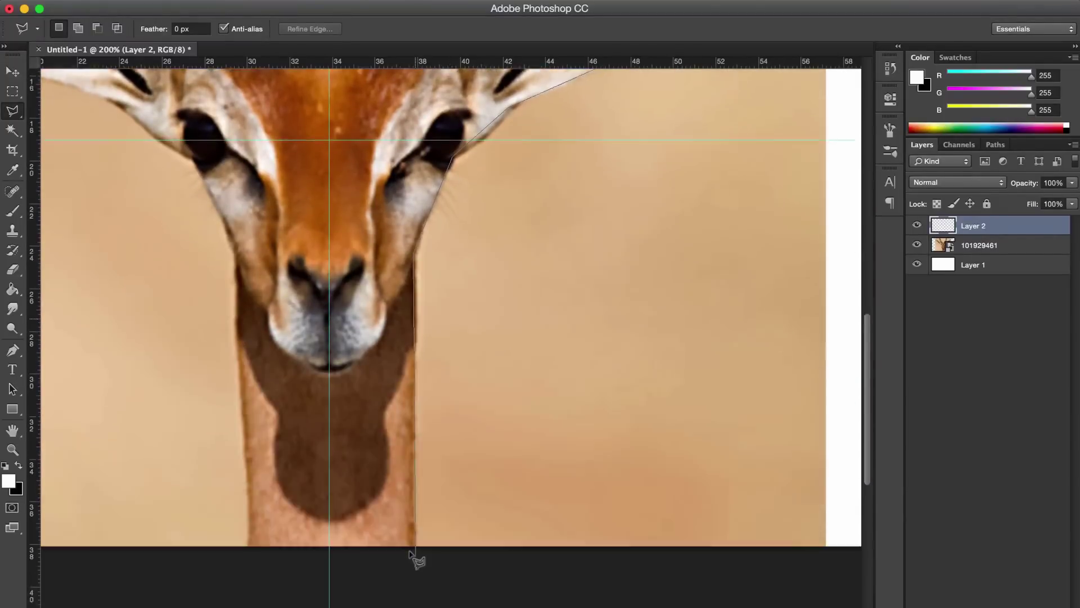
{"action": "left_click", "coordinate": [413, 523]}
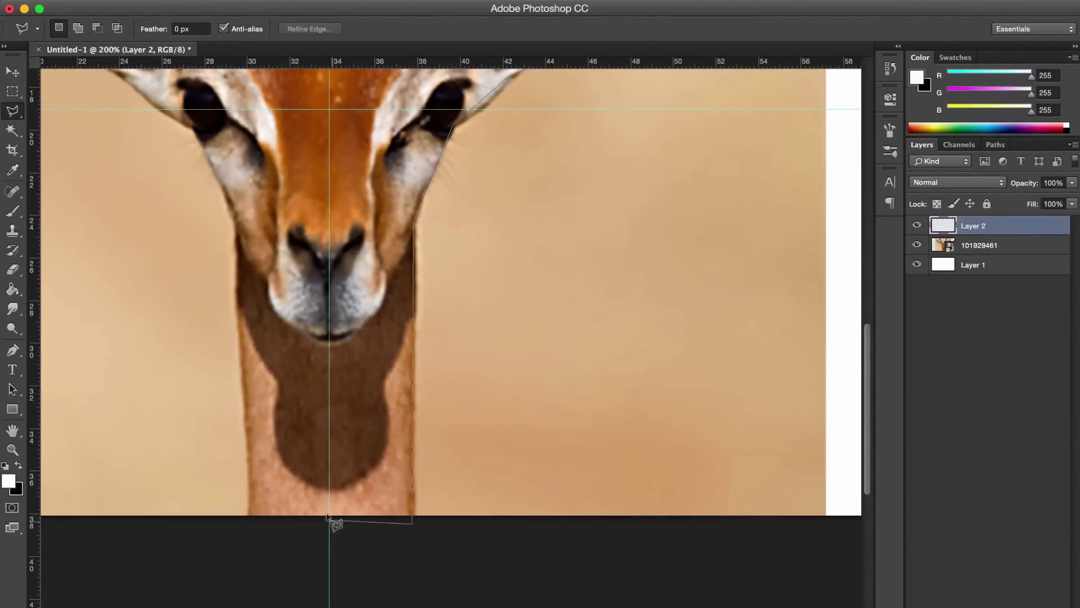
{"action": "left_click", "coordinate": [330, 520]}
{"action": "scroll", "coordinate": [330, 519], "scroll_direction": "down", "scroll_amount": 9}
{"action": "scroll", "coordinate": [332, 519], "scroll_direction": "up", "scroll_amount": 16}
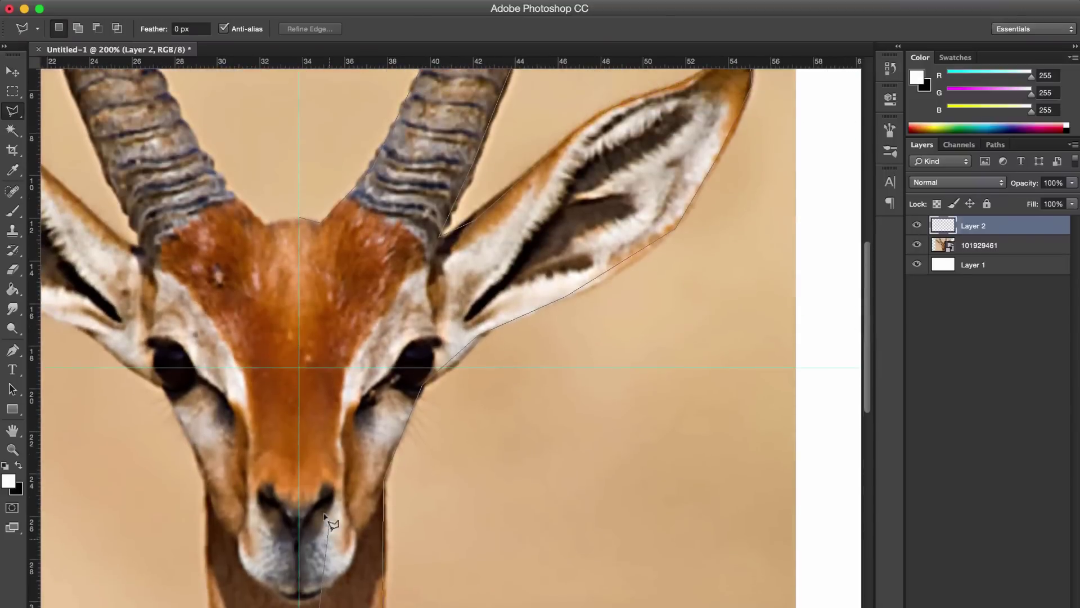
{"action": "left_click", "coordinate": [300, 218]}
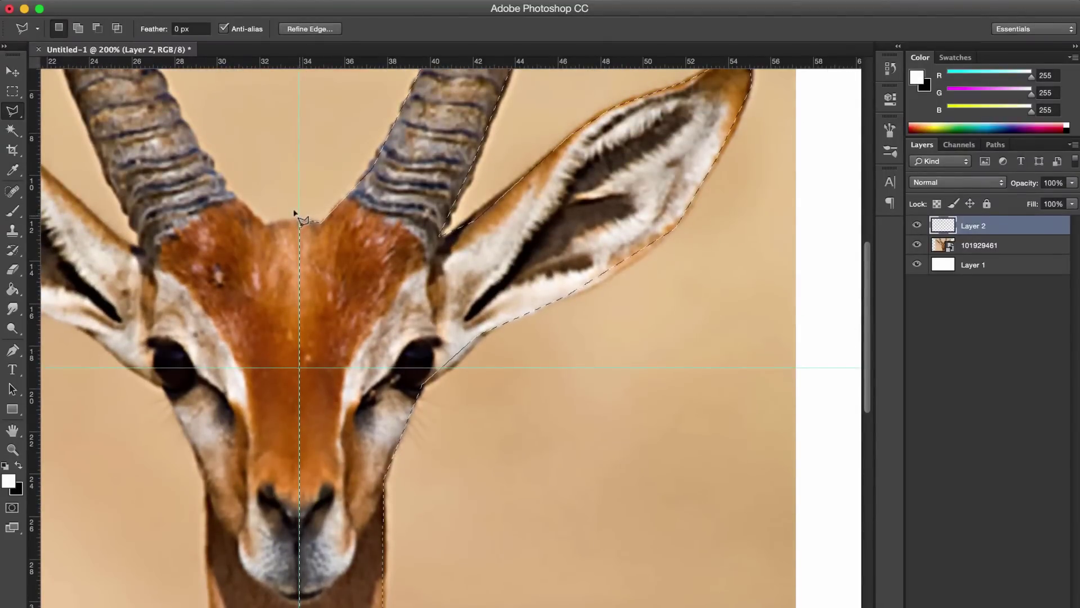
Fill the selected right half of the head with white on Layer 2.
{"action": "left_click", "coordinate": [13, 289]}
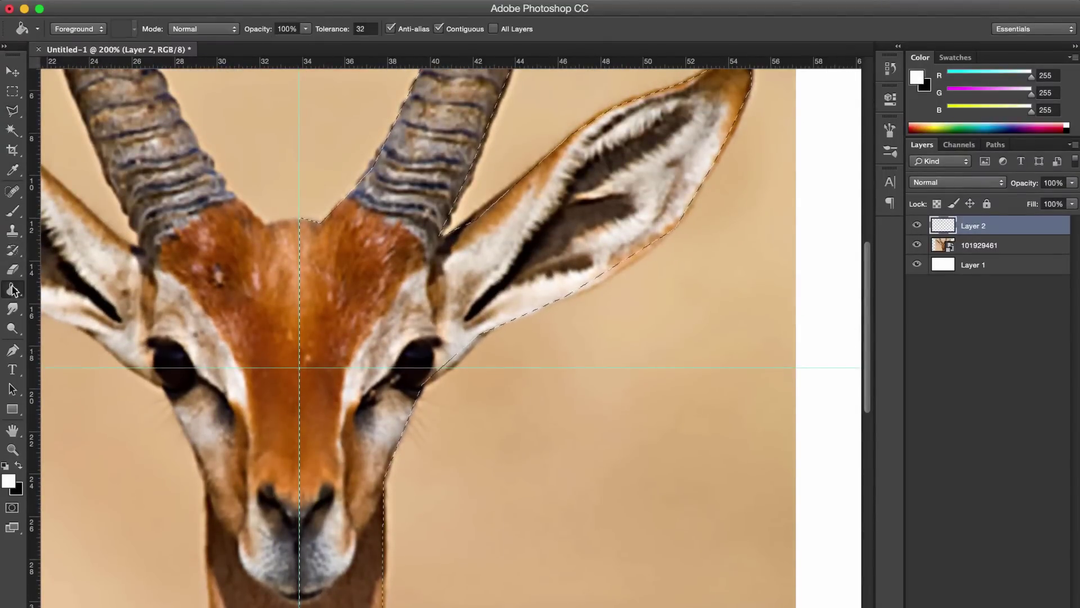
{"action": "left_click", "coordinate": [393, 288]}
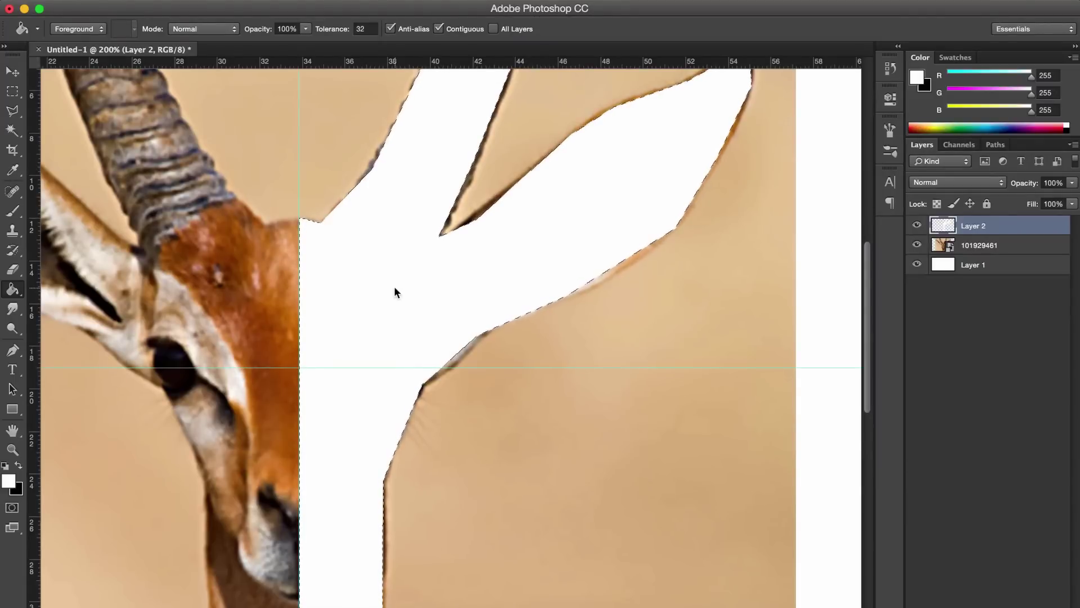
{"action": "key", "text": "super+0"}
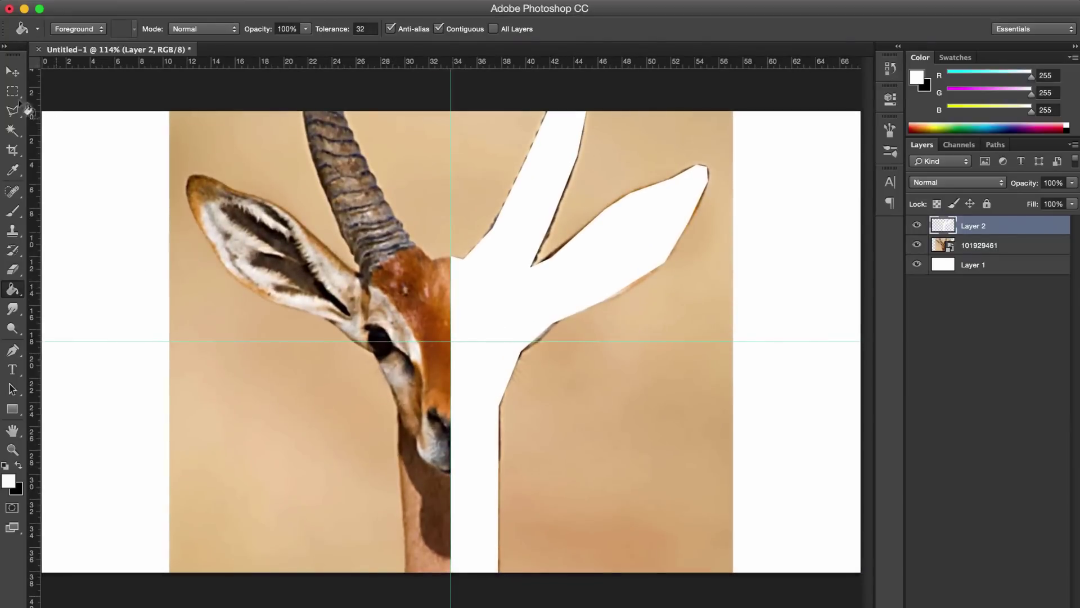
Move the photo layer above Layer 2 and clip it to the white half-head shape.
{"action": "left_click", "coordinate": [12, 73]}
{"action": "left_click_drag", "start_coordinate": [983, 251], "coordinate": [992, 231]}
{"action": "left_click", "coordinate": [992, 236], "text": "alt"}
{"action": "key", "text": "super+minus"}
{"action": "key", "text": "super+minus"}
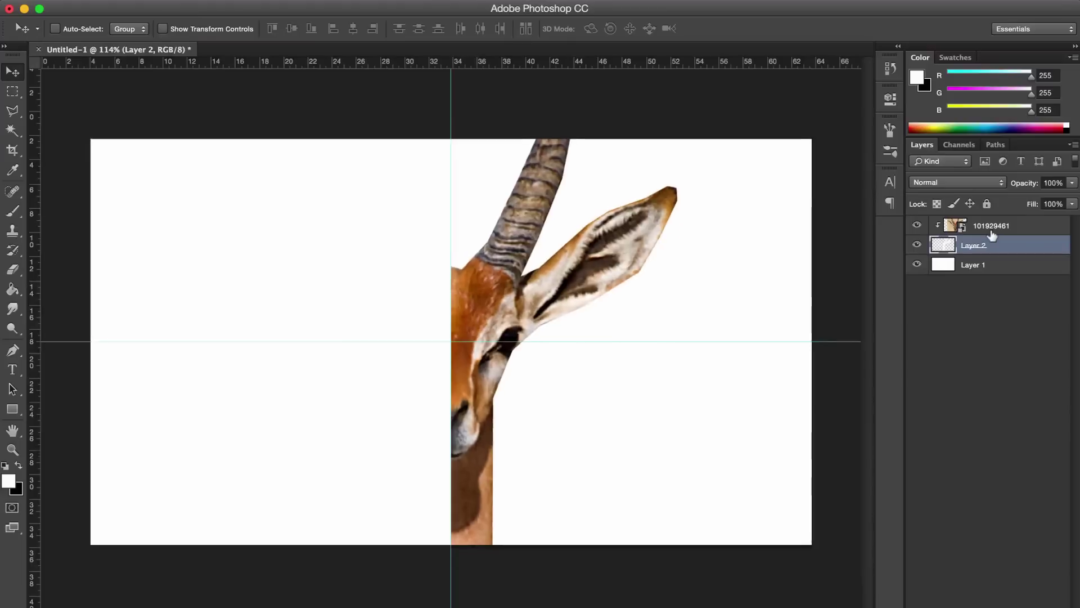
{"action": "key", "text": "super+minus"}
{"action": "key", "text": "super+0"}
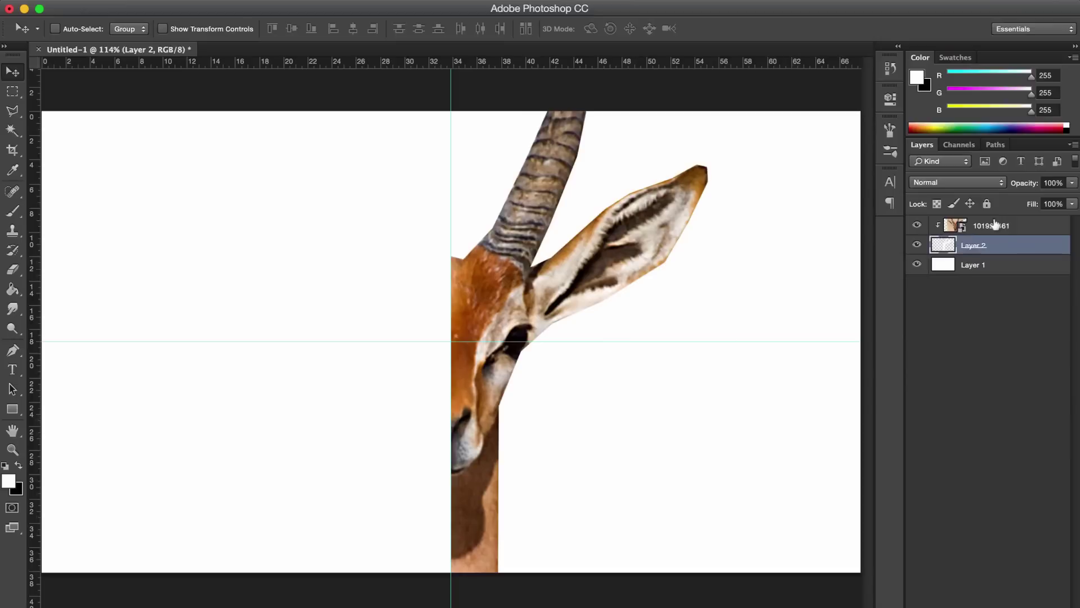
Rasterize the gazelle photo layer 101929461 into ordinary pixels.
{"action": "left_click", "coordinate": [994, 225]}
{"action": "right_click", "coordinate": [995, 225]}
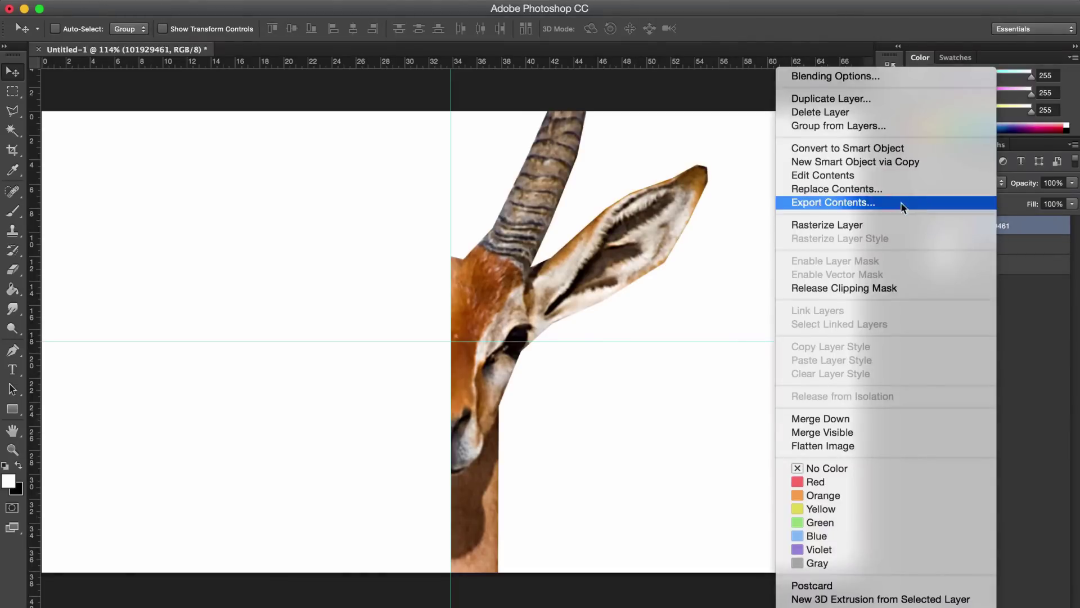
{"action": "left_click", "coordinate": [875, 225]}
{"action": "left_click", "coordinate": [13, 111]}
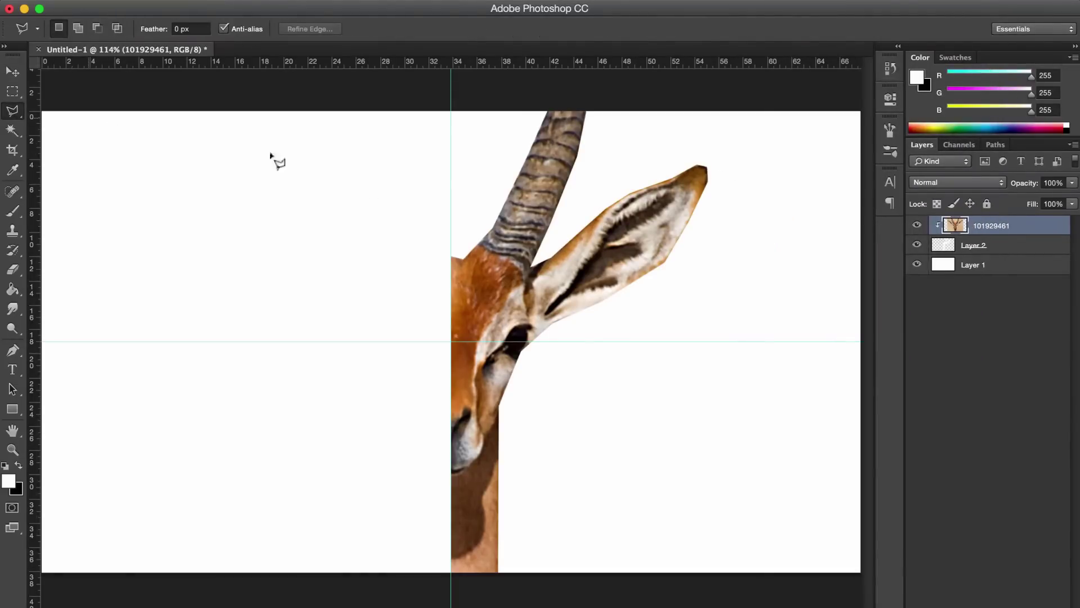
{"action": "scroll", "coordinate": [462, 262], "scroll_direction": "up", "scroll_amount": 3}
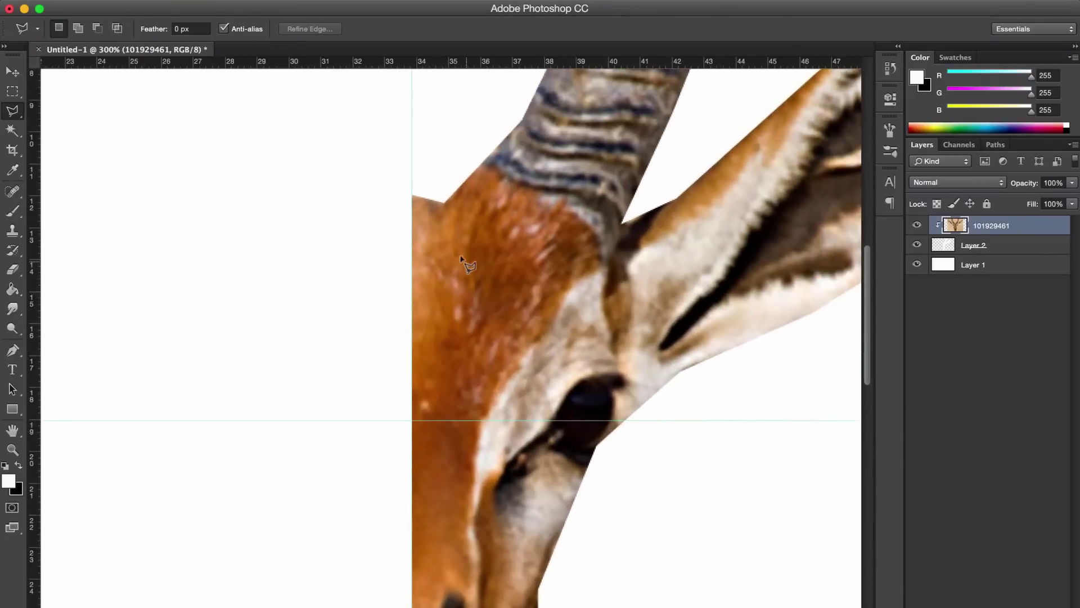
Fill the first triangle at the forehead's left edge with its averaged colour, then deselect.
{"action": "left_click", "coordinate": [412, 194]}
{"action": "left_click", "coordinate": [429, 246]}
{"action": "left_click", "coordinate": [444, 200]}
{"action": "left_click", "coordinate": [413, 195]}
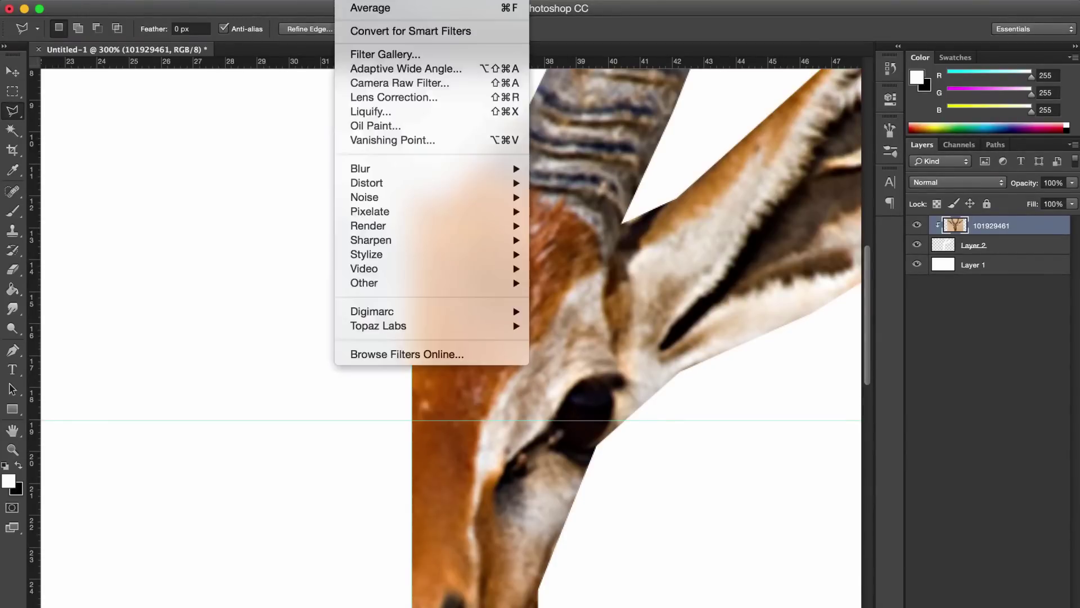
{"action": "mouse_move", "coordinate": [412, 169]}
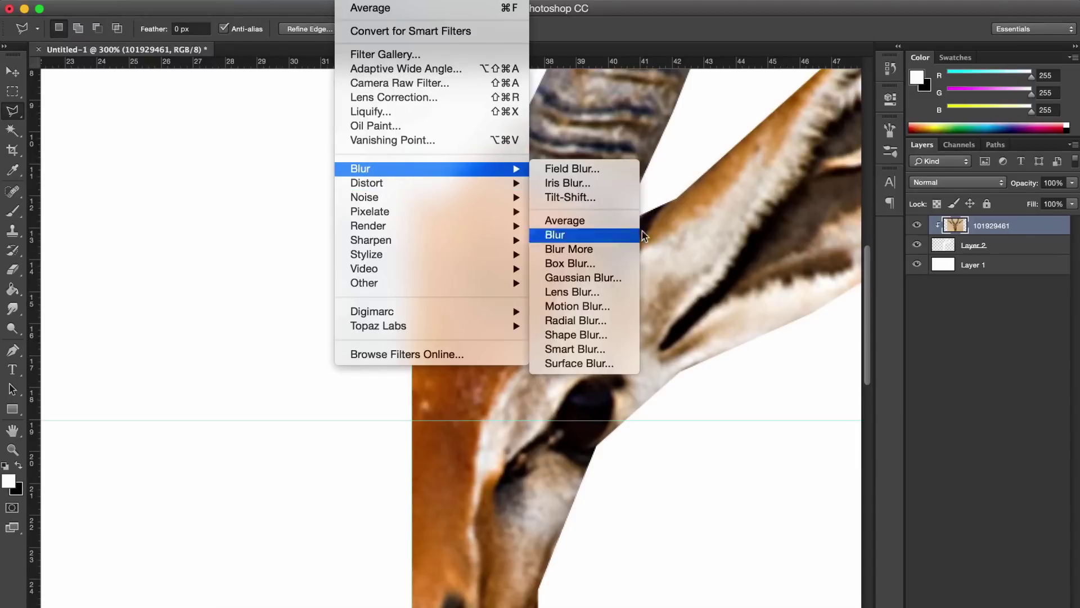
{"action": "left_click", "coordinate": [621, 223]}
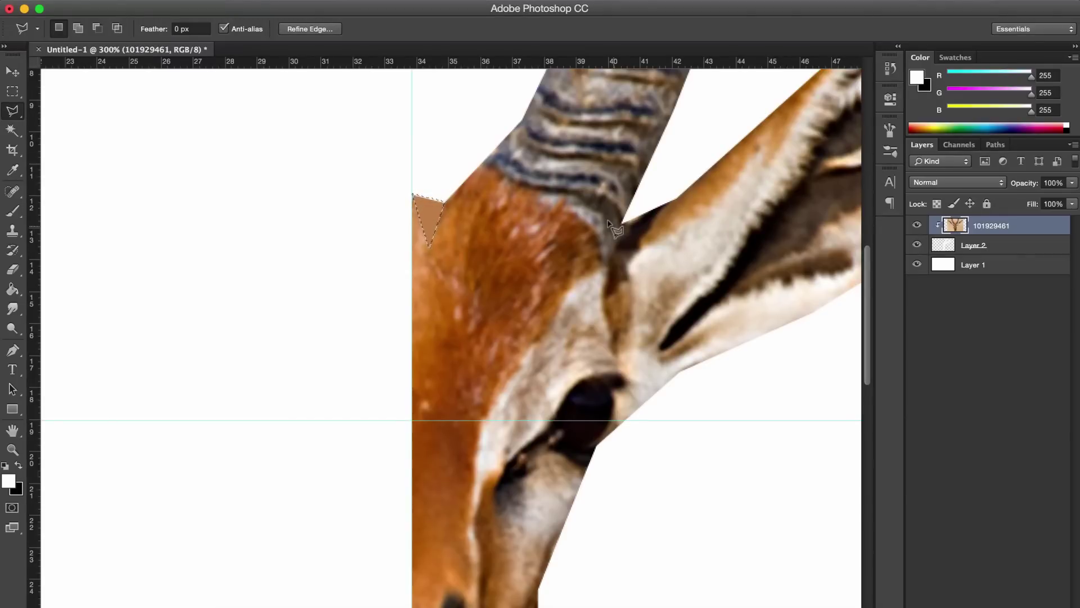
{"action": "key", "text": "super+d"}
Select a second forehead triangle beside the first one.
{"action": "left_click", "coordinate": [444, 202]}
{"action": "left_click", "coordinate": [495, 283]}
{"action": "left_click", "coordinate": [429, 246]}
{"action": "left_click", "coordinate": [444, 202]}
{"action": "left_click", "coordinate": [340, 0]}
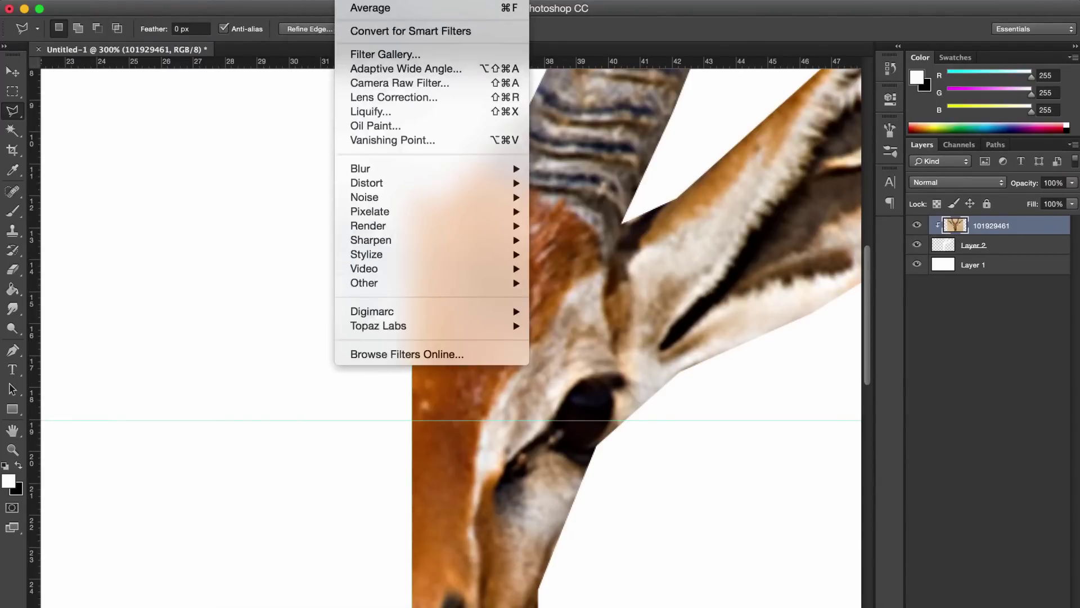
{"action": "left_click", "coordinate": [333, 6]}
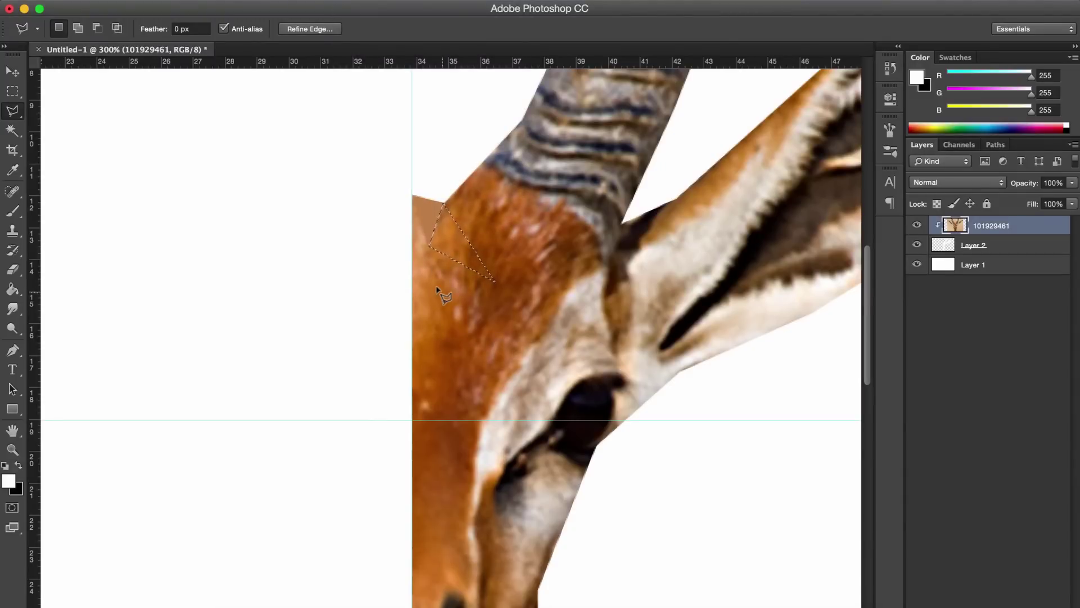
{"action": "key", "text": "ctrl+d"}
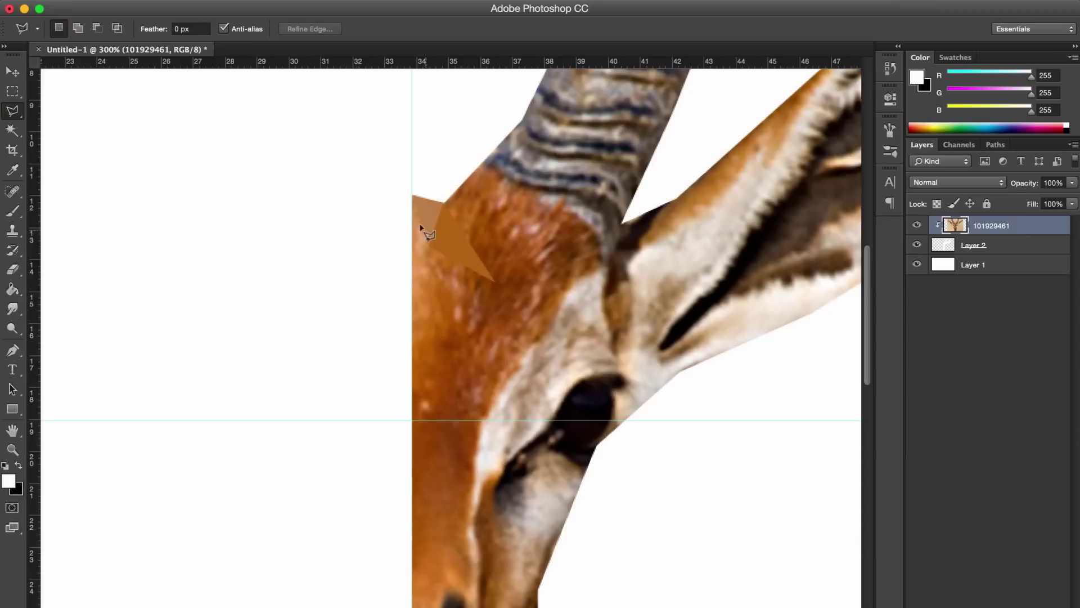
Average-fill a third triangle below the others, reaching the guide, and deselect.
{"action": "left_click", "coordinate": [428, 245]}
{"action": "left_click", "coordinate": [450, 352]}
{"action": "left_click", "coordinate": [494, 282]}
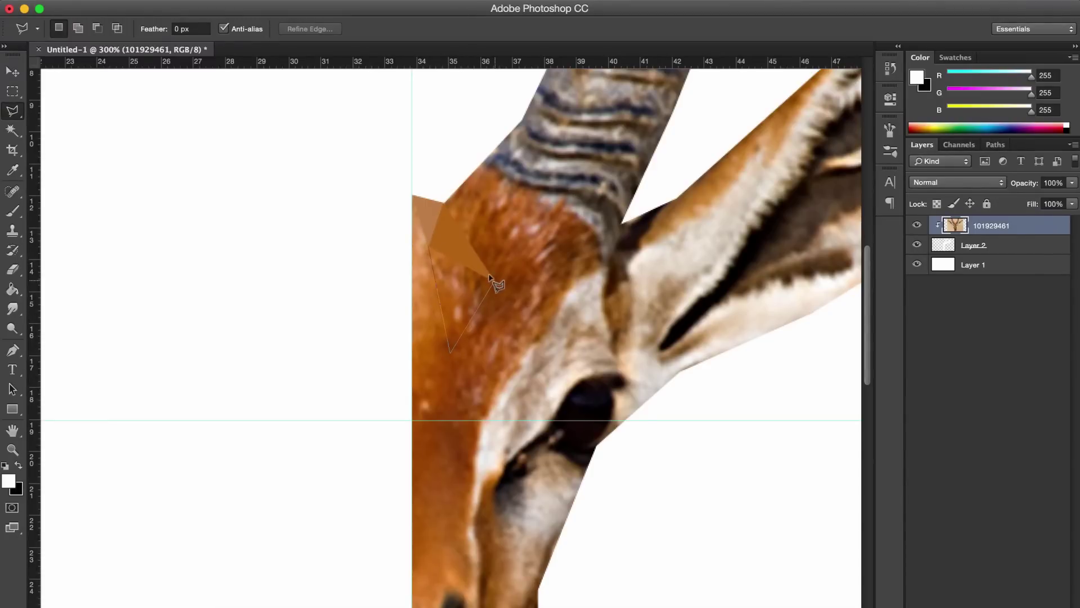
{"action": "left_click", "coordinate": [425, 244]}
{"action": "key", "text": "ctrl+f"}
{"action": "key", "text": "ctrl+d"}
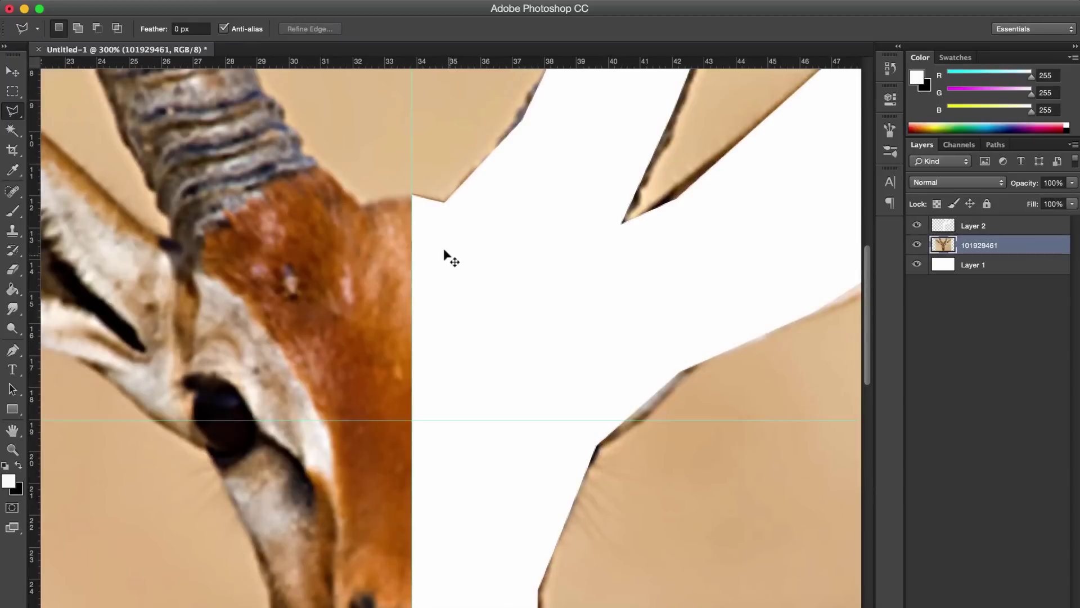
Restore the layer order and the photo clipped above Layer 2, then reapply Average blur.
{"action": "key", "text": "super+bracketright"}
{"action": "key", "text": "super+alt+g"}
{"action": "key", "text": "super+minus"}
{"action": "key", "text": "super+minus"}
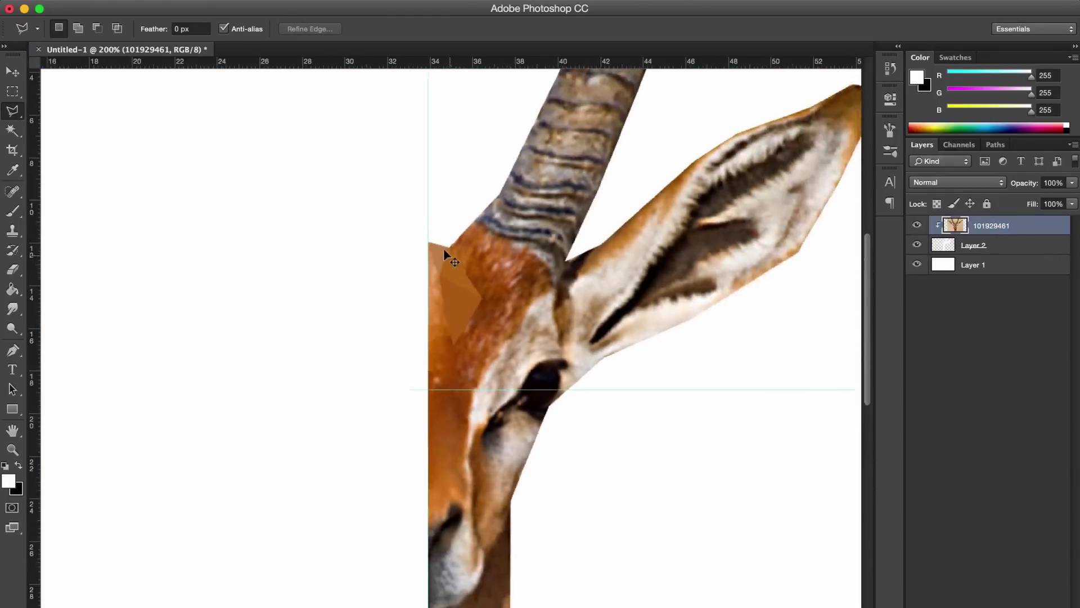
{"action": "key", "text": "super+plus"}
{"action": "key", "text": "super+plus"}
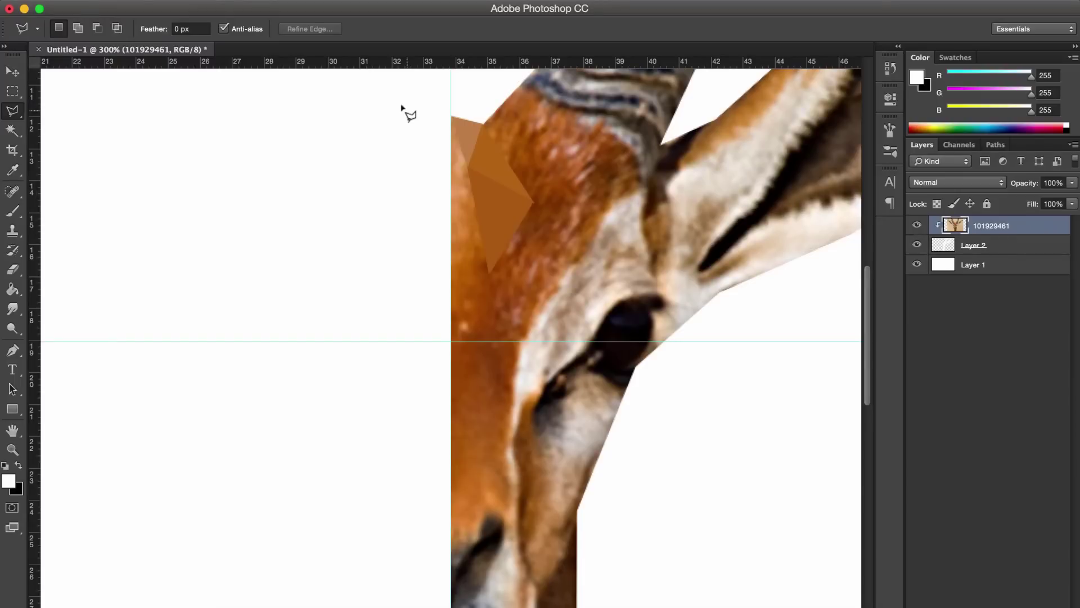
{"action": "left_click", "coordinate": [352, 0]}
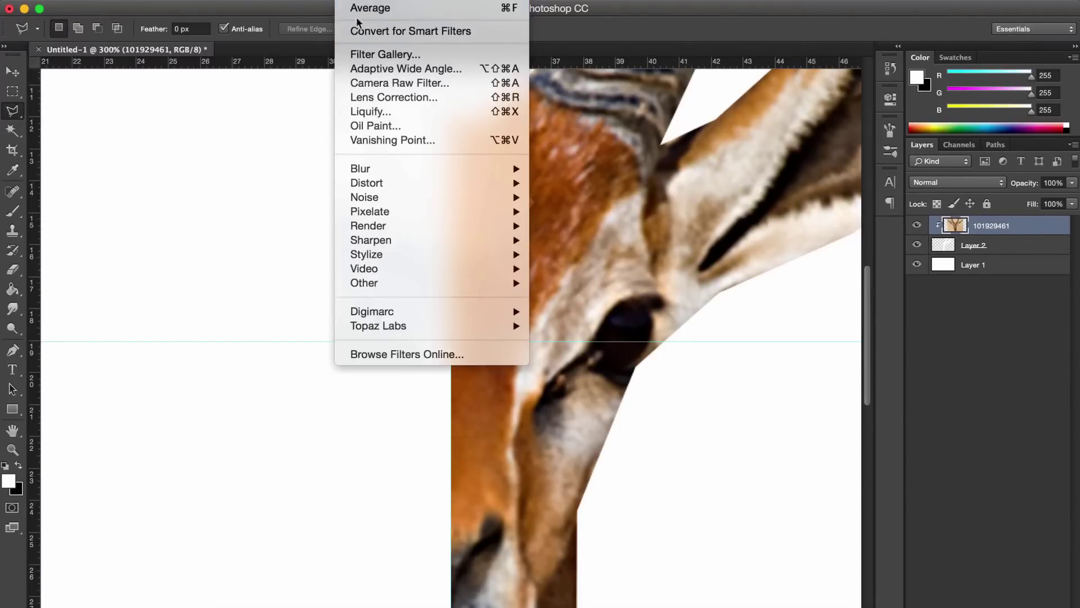
{"action": "left_click", "coordinate": [367, 7]}
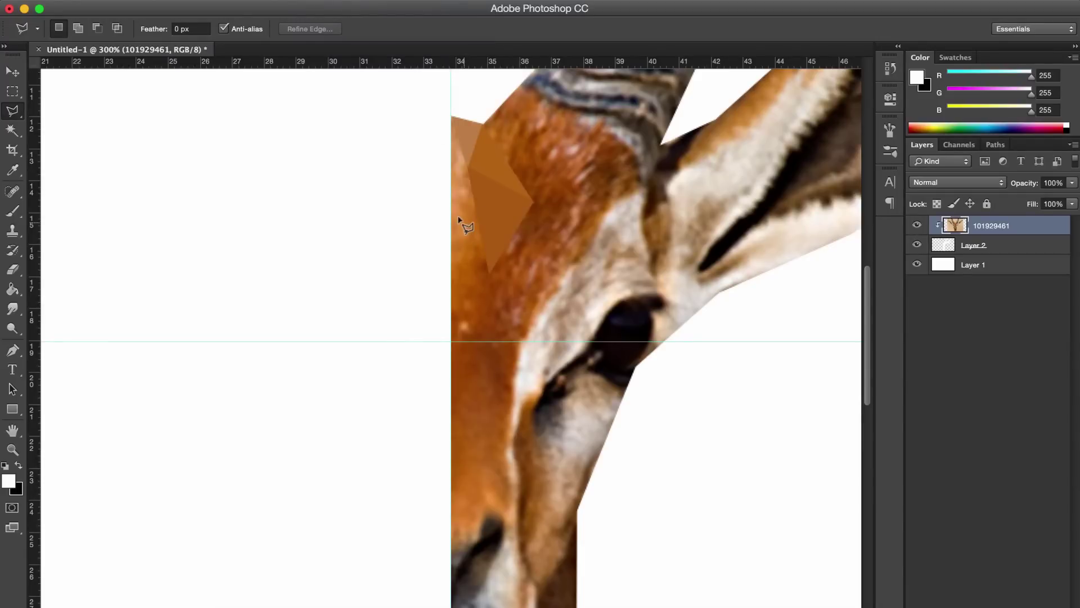
Facet the brown patch at the top of the forehead with an averaged triangle.
{"action": "left_click", "coordinate": [466, 168]}
{"action": "left_click", "coordinate": [449, 276]}
{"action": "left_click", "coordinate": [489, 272]}
{"action": "left_click", "coordinate": [465, 165]}
{"action": "key", "text": "ctrl+f"}
{"action": "key", "text": "ctrl+d"}
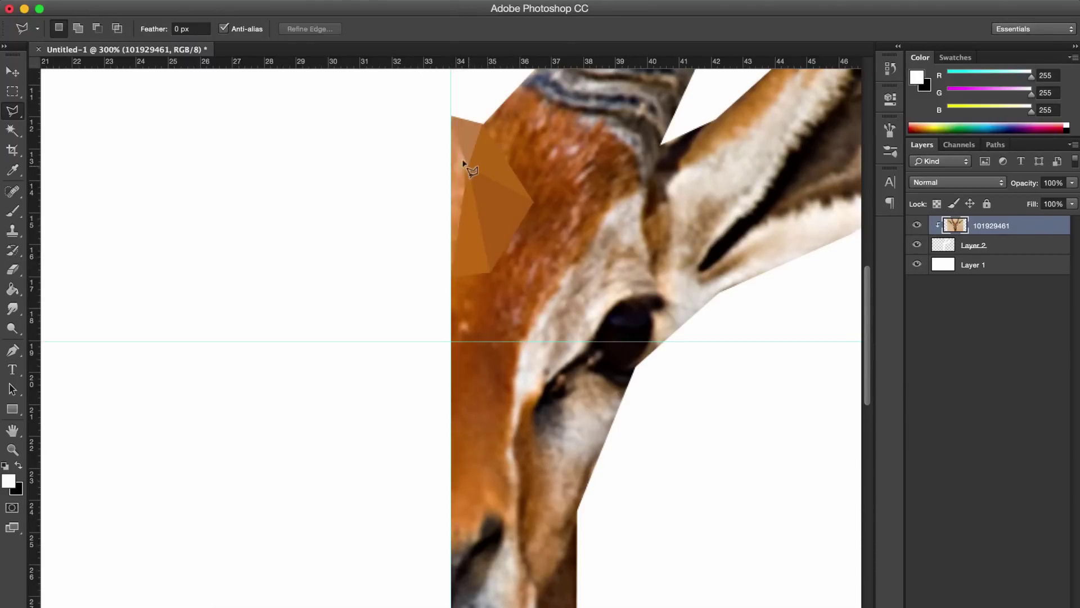
Average-fill a forehead polygon along the guide, undo that fill, and deselect.
{"action": "left_click", "coordinate": [464, 165]}
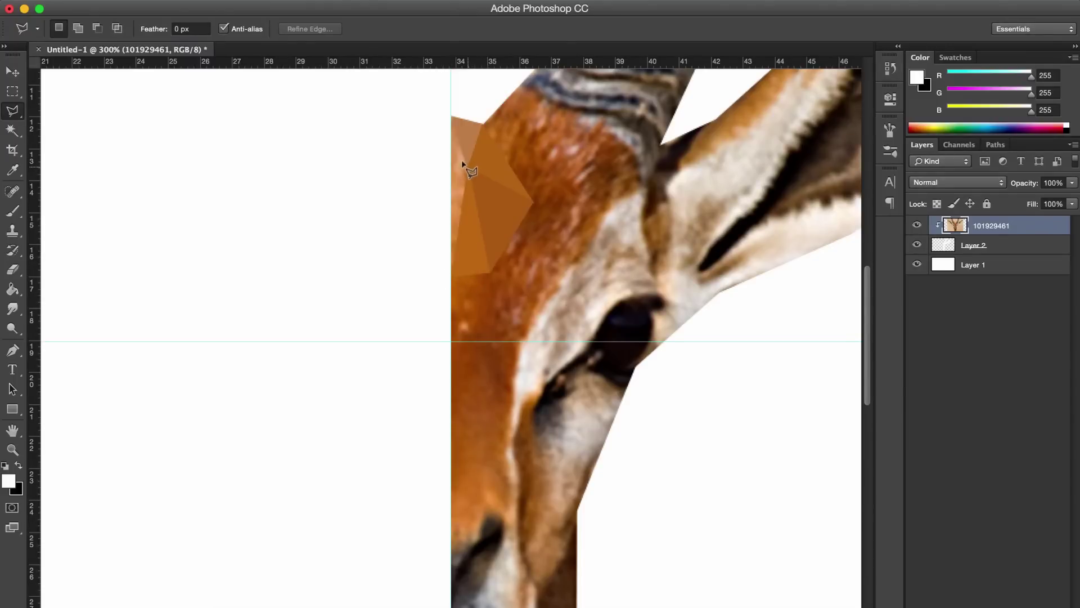
{"action": "left_click", "coordinate": [450, 116]}
{"action": "double_click", "coordinate": [450, 275]}
{"action": "key", "text": "ctrl+f"}
{"action": "key", "text": "ctrl+d"}
{"action": "key", "text": "ctrl+z"}
{"action": "key", "text": "ctrl+d"}
{"action": "left_click_drag", "start_coordinate": [468, 165], "coordinate": [468, 164]}
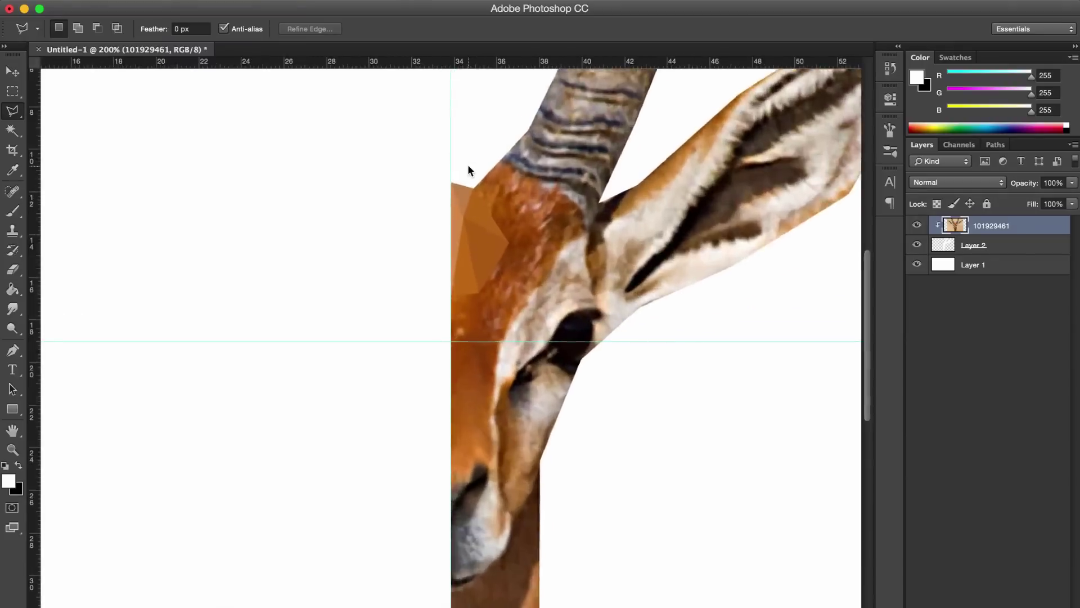
Facet the horn base and the dark area near the eye with averaged polygons.
{"action": "scroll", "coordinate": [529, 232], "scroll_direction": "right", "scroll_amount": 2}
{"action": "scroll", "coordinate": [529, 232], "scroll_direction": "up", "scroll_amount": 3}
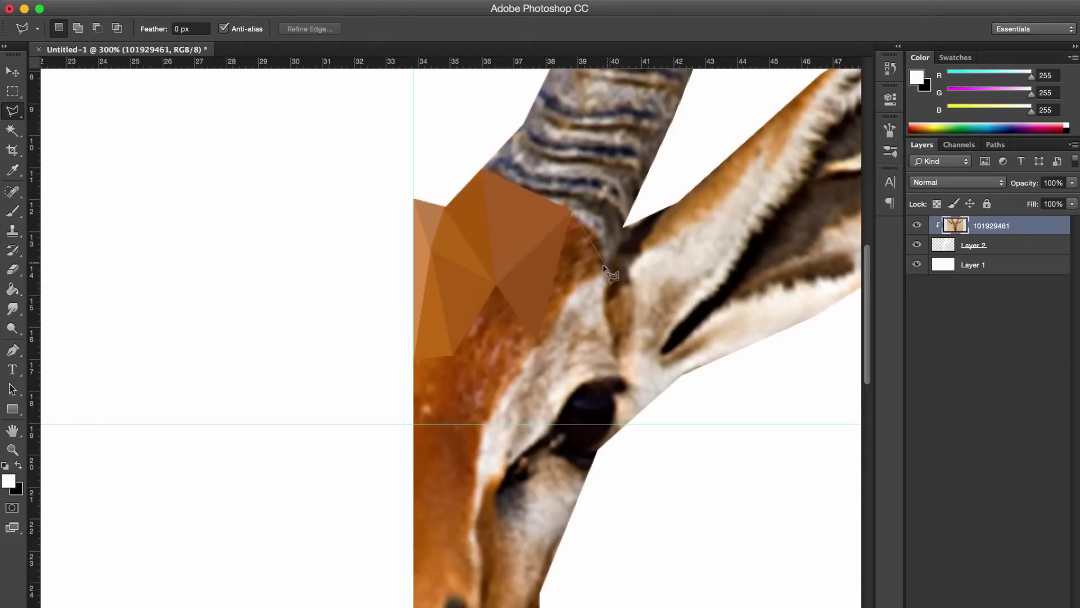
{"action": "scroll", "coordinate": [664, 169], "scroll_direction": "up", "scroll_amount": 2}
{"action": "key", "text": "ctrl+plus"}
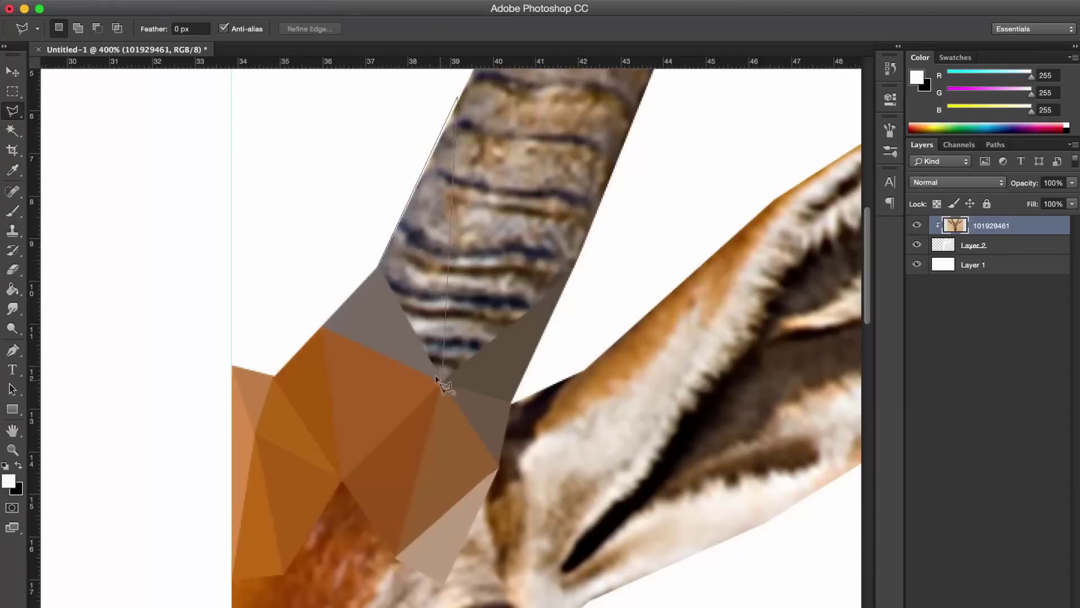
{"action": "key", "text": "ctrl+f"}
{"action": "scroll", "coordinate": [555, 501], "scroll_direction": "up", "scroll_amount": 5}
{"action": "left_click", "coordinate": [655, 266]}
{"action": "scroll", "coordinate": [629, 429], "scroll_direction": "down", "scroll_amount": 10}
{"action": "scroll", "coordinate": [628, 429], "scroll_direction": "left", "scroll_amount": 3}
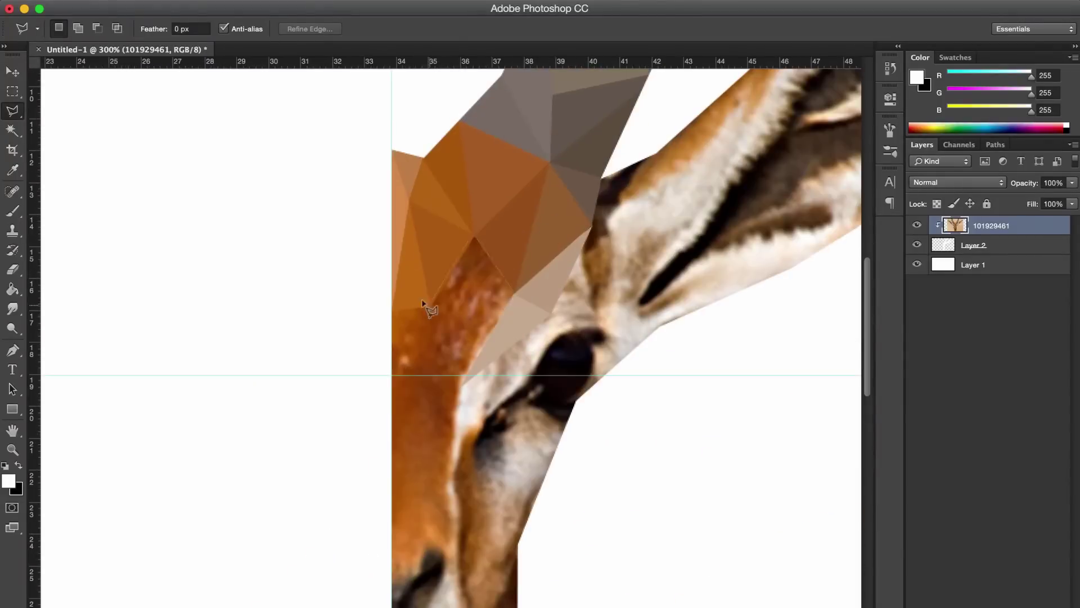
{"action": "scroll", "coordinate": [449, 490], "scroll_direction": "down", "scroll_amount": 2}
{"action": "scroll", "coordinate": [448, 490], "scroll_direction": "right", "scroll_amount": 2}
{"action": "key", "text": "ctrl+f"}
{"action": "left_click", "coordinate": [568, 198]}
Fill the first ear triangle with its averaged colour.
{"action": "scroll", "coordinate": [506, 259], "scroll_direction": "up", "scroll_amount": 2}
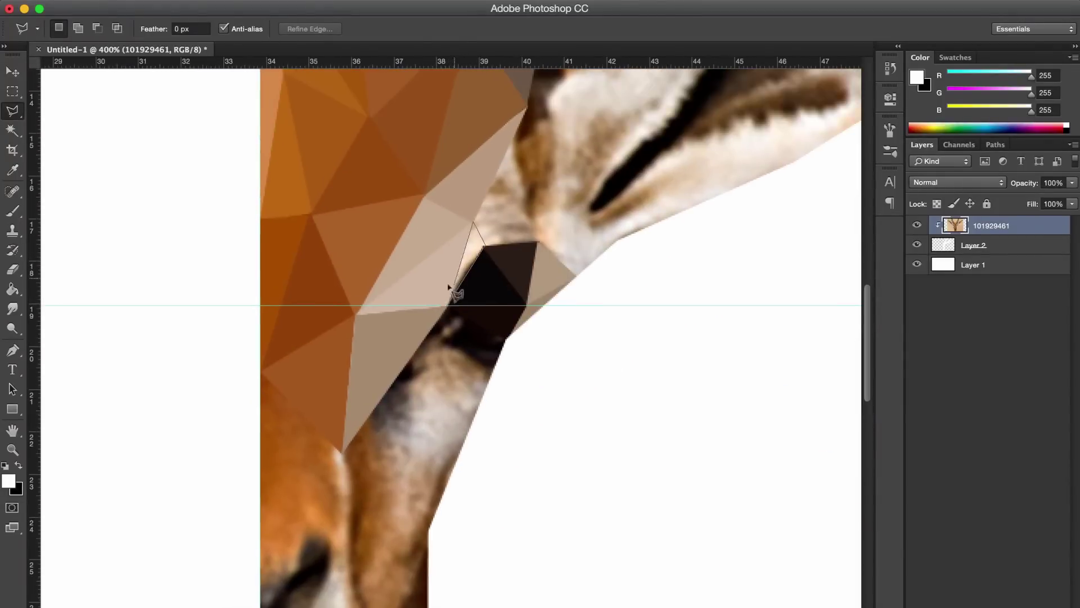
{"action": "scroll", "coordinate": [456, 281], "scroll_direction": "right", "scroll_amount": 2}
{"action": "scroll", "coordinate": [458, 241], "scroll_direction": "down", "scroll_amount": 3}
{"action": "scroll", "coordinate": [458, 242], "scroll_direction": "up", "scroll_amount": 3}
{"action": "left_click", "coordinate": [467, 354]}
{"action": "left_click", "coordinate": [669, 351]}
{"action": "left_click", "coordinate": [467, 447]}
{"action": "left_click", "coordinate": [464, 352]}
{"action": "key", "text": "ctrl+f"}
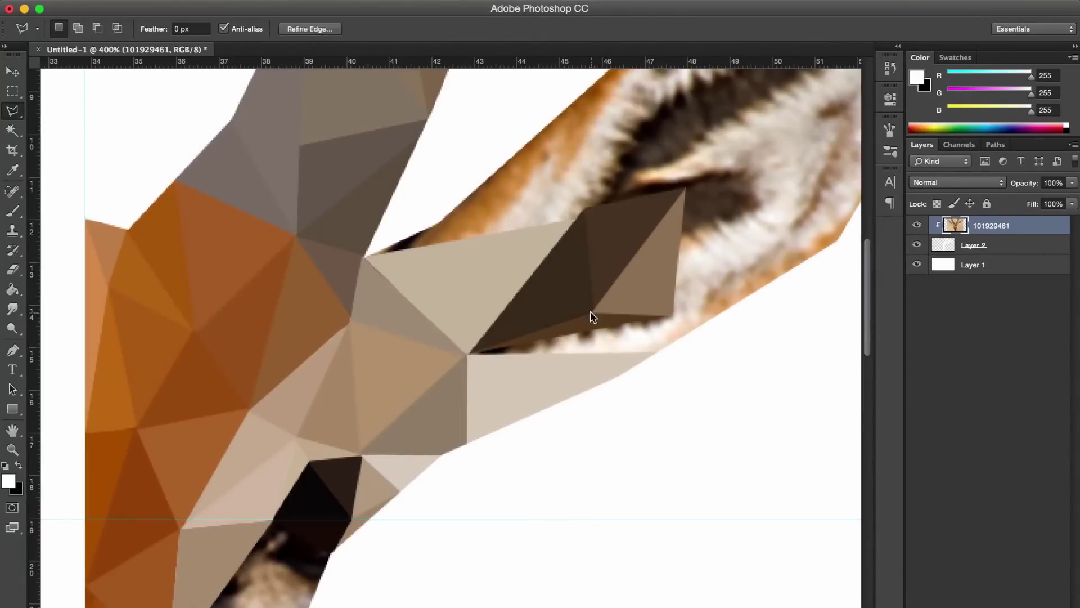
{"action": "scroll", "coordinate": [499, 313], "scroll_direction": "up", "scroll_amount": 3}
{"action": "scroll", "coordinate": [551, 169], "scroll_direction": "right", "scroll_amount": 3}
Facet the remaining ear polygons and the ear tip with averaged colours.
{"action": "left_click", "coordinate": [587, 223]}
{"action": "left_click", "coordinate": [403, 373]}
{"action": "left_click", "coordinate": [354, 235]}
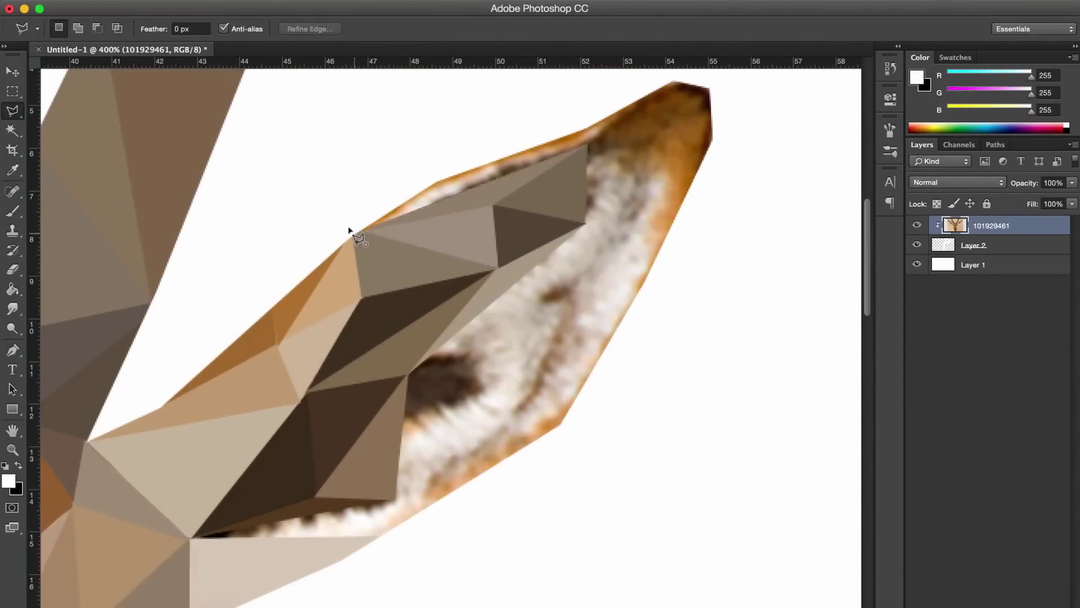
{"action": "left_click", "coordinate": [587, 223]}
{"action": "key", "text": "ctrl+f"}
{"action": "left_click", "coordinate": [591, 174]}
{"action": "key", "text": "ctrl+f"}
{"action": "scroll", "coordinate": [663, 162], "scroll_direction": "down", "scroll_amount": 1}
{"action": "left_click", "coordinate": [662, 162]}
{"action": "left_click", "coordinate": [663, 162]}
{"action": "key", "text": "ctrl+f"}
Average-fill the polygon below the eye, then zoom out to view the whole head.
{"action": "scroll", "coordinate": [562, 253], "scroll_direction": "down", "scroll_amount": 1}
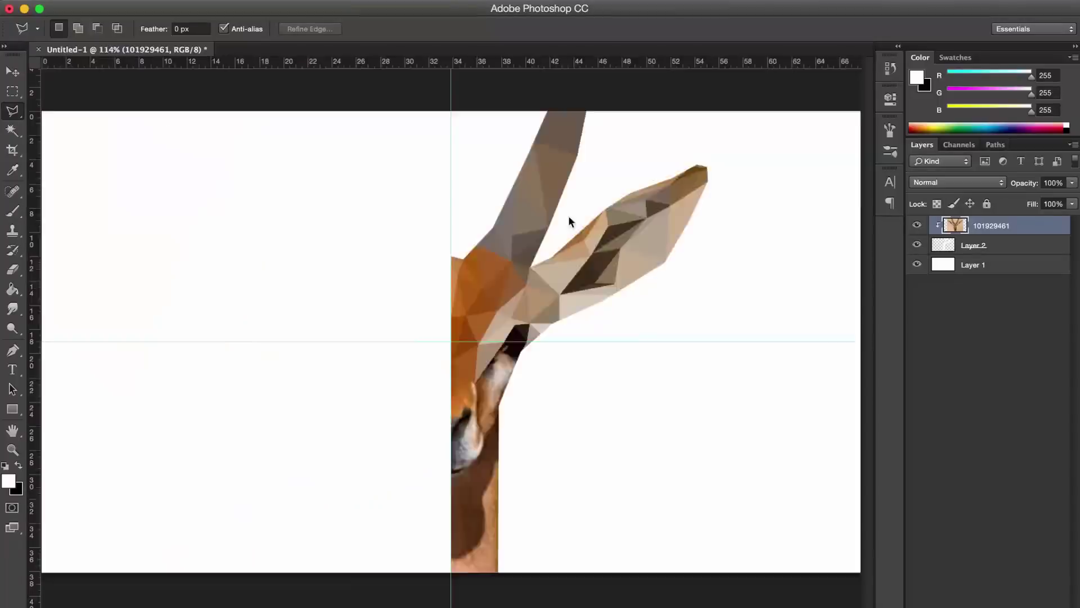
{"action": "scroll", "coordinate": [560, 326], "scroll_direction": "up", "scroll_amount": 1}
{"action": "scroll", "coordinate": [557, 338], "scroll_direction": "down", "scroll_amount": 5}
{"action": "scroll", "coordinate": [451, 380], "scroll_direction": "left", "scroll_amount": 3}
{"action": "left_click", "coordinate": [448, 371]}
{"action": "left_click", "coordinate": [392, 356]}
{"action": "key", "text": "ctrl+f"}
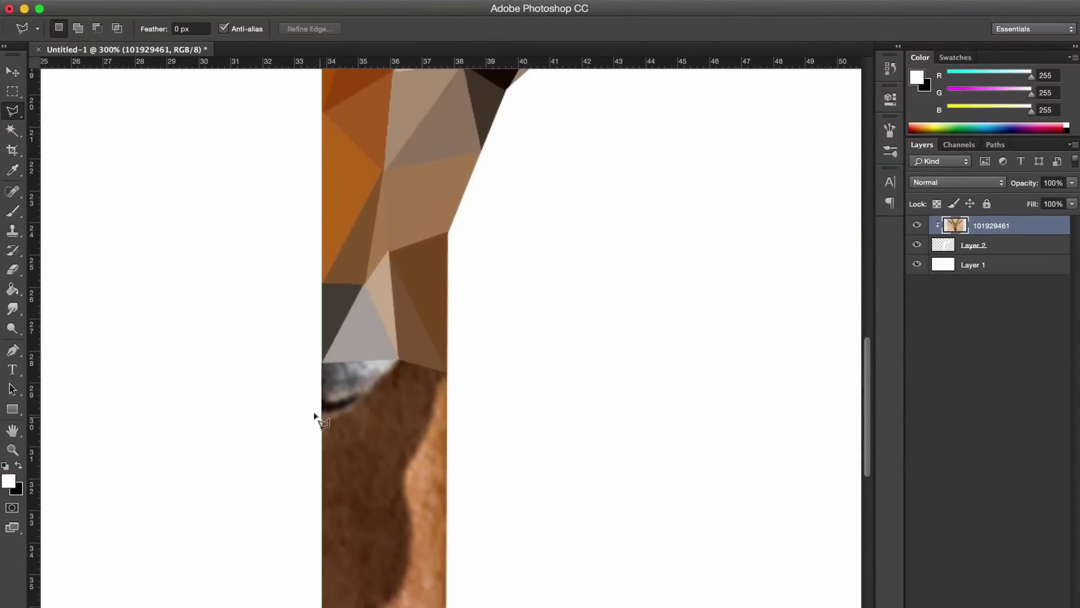
{"action": "scroll", "coordinate": [338, 394], "scroll_direction": "down", "scroll_amount": 2}
{"action": "scroll", "coordinate": [466, 495], "scroll_direction": "down", "scroll_amount": 2}
{"action": "key", "text": "v"}
{"action": "scroll", "coordinate": [581, 504], "scroll_direction": "down", "scroll_amount": 2}
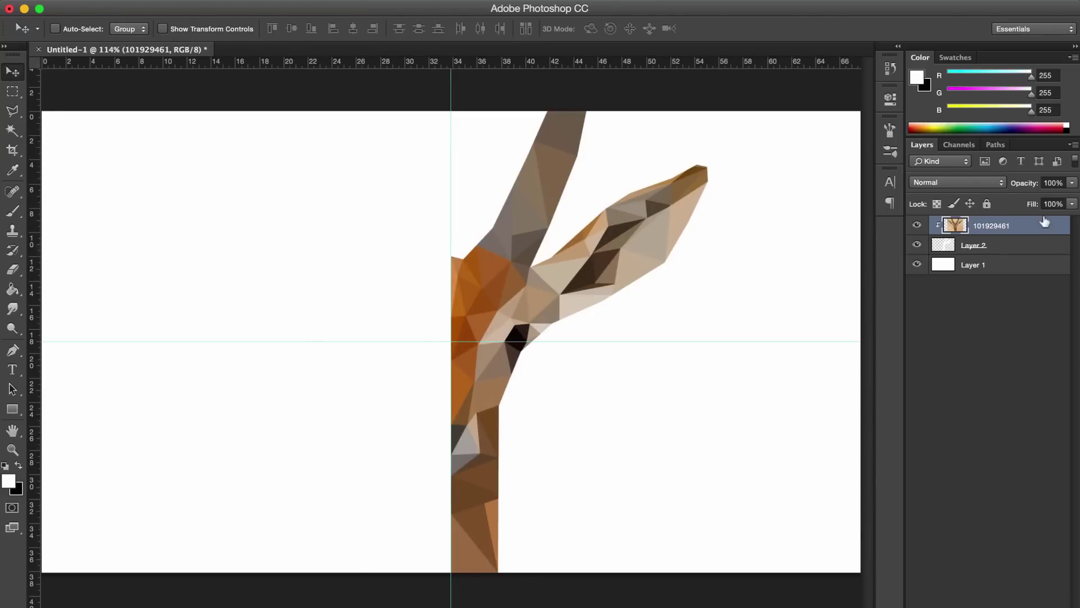
Merge the photo layer with Layer 2 and name the result 'Gazelle'.
{"action": "left_click", "coordinate": [1001, 245], "text": "shift"}
{"action": "key", "text": "ctrl+e"}
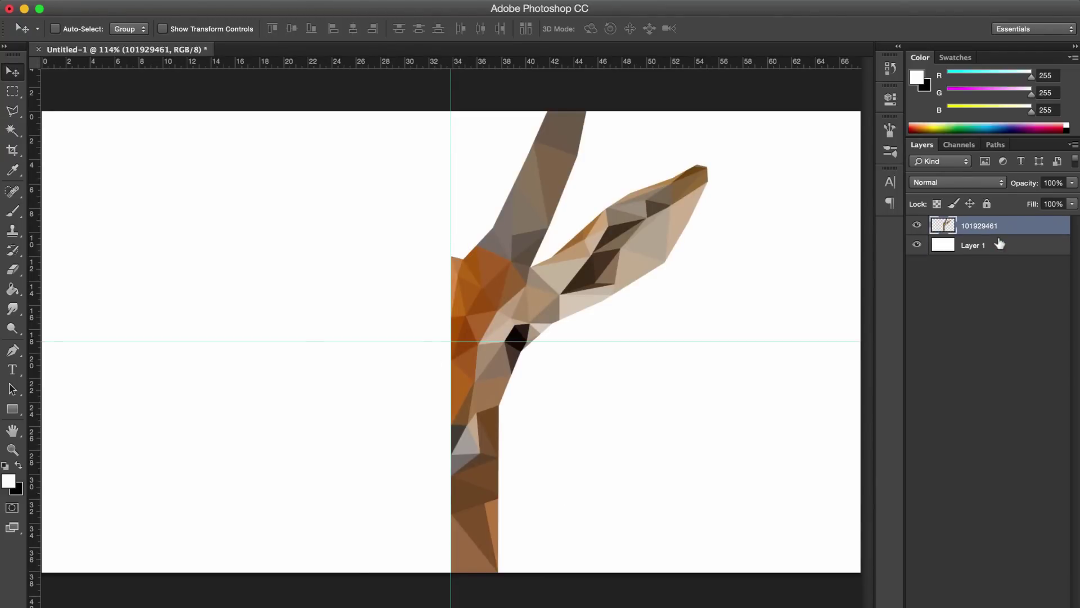
{"action": "double_click", "coordinate": [973, 225]}
{"action": "key", "text": "BackSpace"}
{"action": "type", "text": "Gazelle"}
{"action": "key", "text": "Return"}
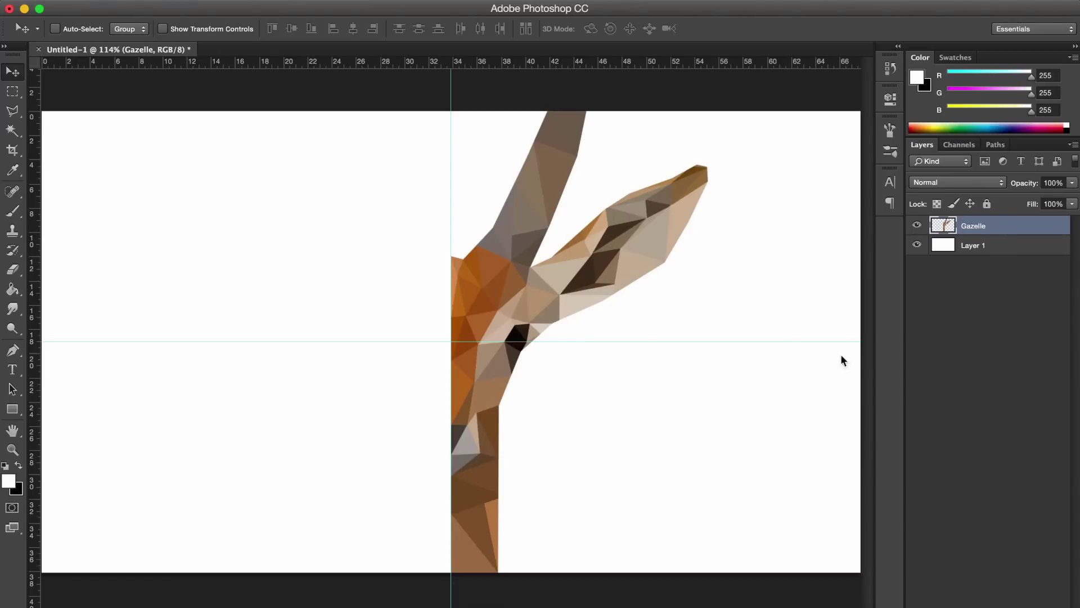
{"action": "left_click", "coordinate": [833, 605]}
{"action": "left_click", "coordinate": [833, 605]}
Make Gazelle a smart object, duplicate it, flip the copy horizontally and slide it left.
{"action": "right_click", "coordinate": [1011, 224]}
{"action": "left_click", "coordinate": [908, 167]}
{"action": "key", "text": "super+j"}
{"action": "key", "text": "super+t"}
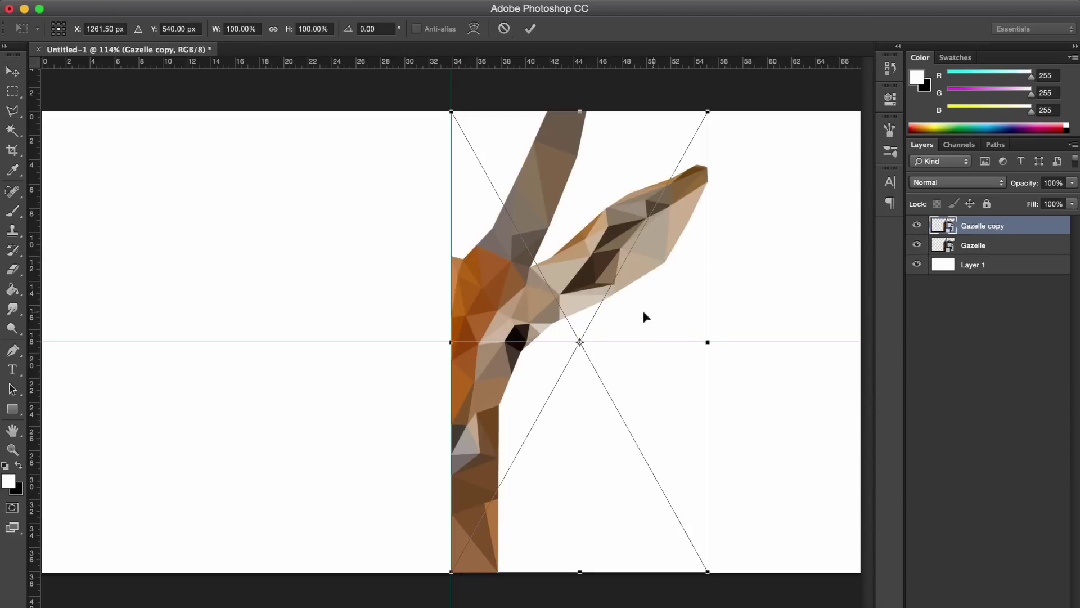
{"action": "left_click_drag", "start_coordinate": [706, 341], "coordinate": [450, 342]}
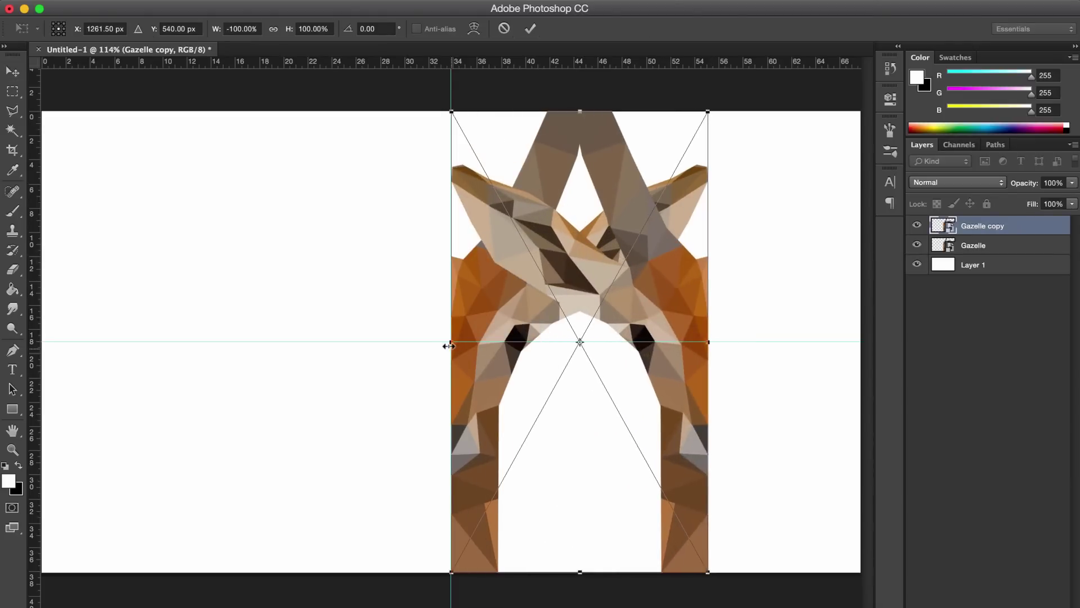
{"action": "key", "text": "Return"}
{"action": "left_click_drag", "start_coordinate": [724, 435], "coordinate": [478, 435]}
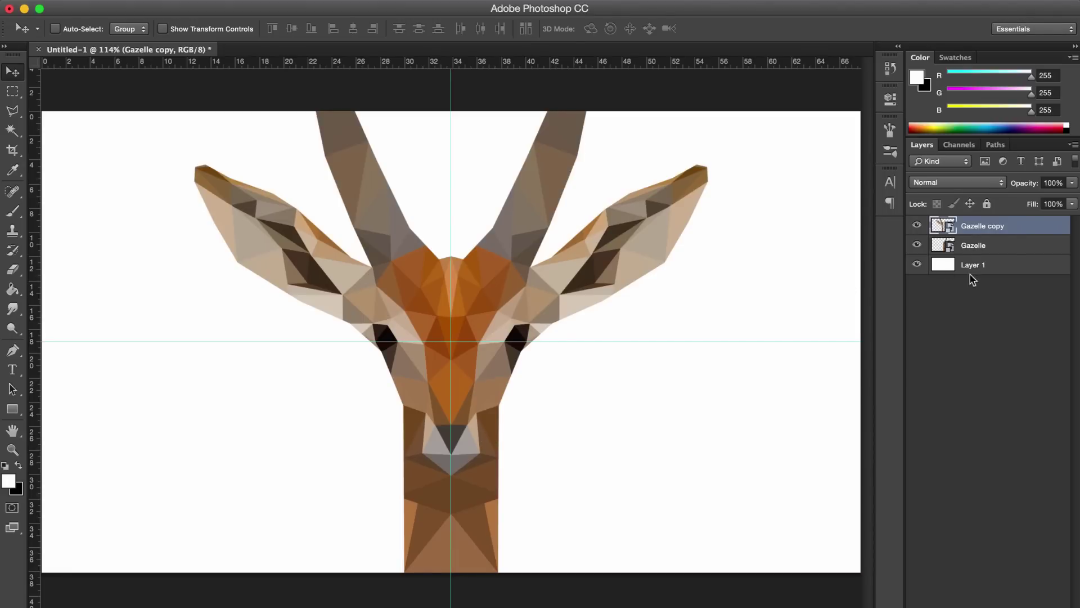
{"action": "right_click", "coordinate": [1005, 231]}
Hide the guides, cancelling an accidentally opened Hue/Saturation dialog.
{"action": "key", "text": "super+u"}
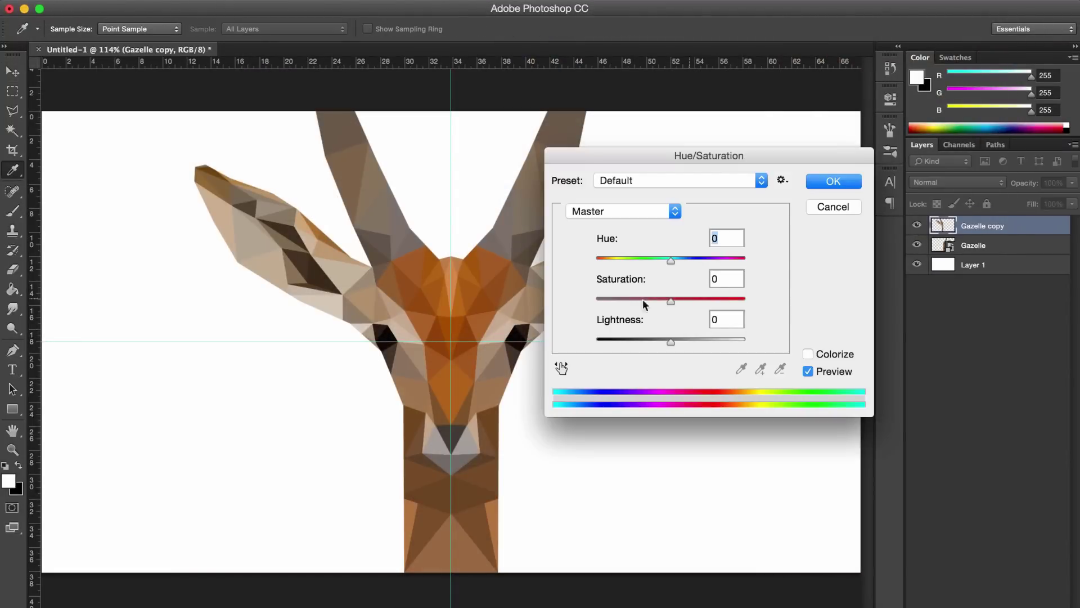
{"action": "key", "text": "Escape"}
{"action": "key", "text": "v"}
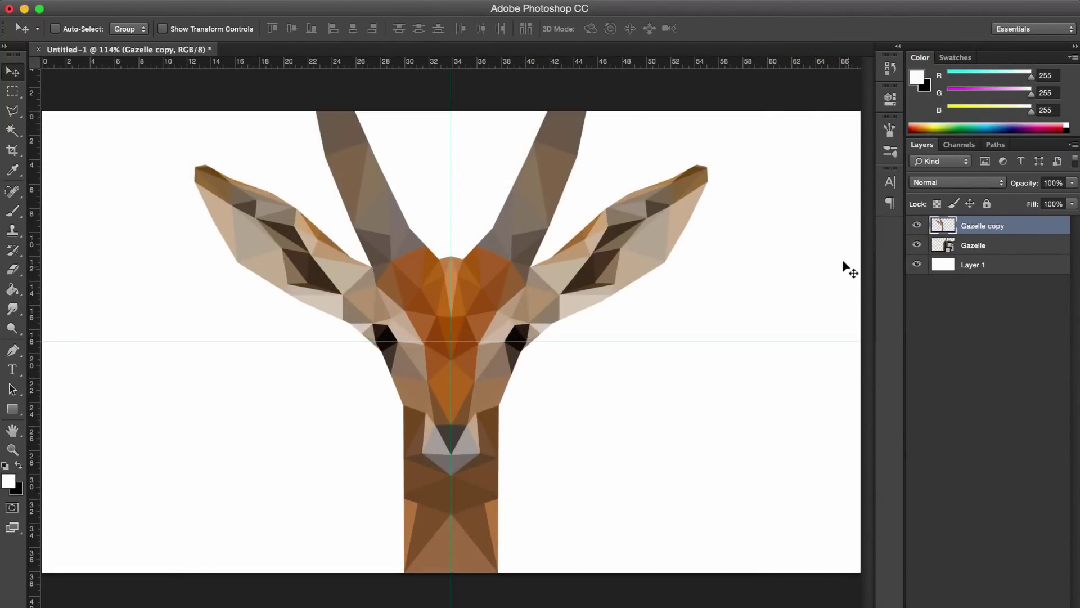
{"action": "key", "text": "super+semicolon"}
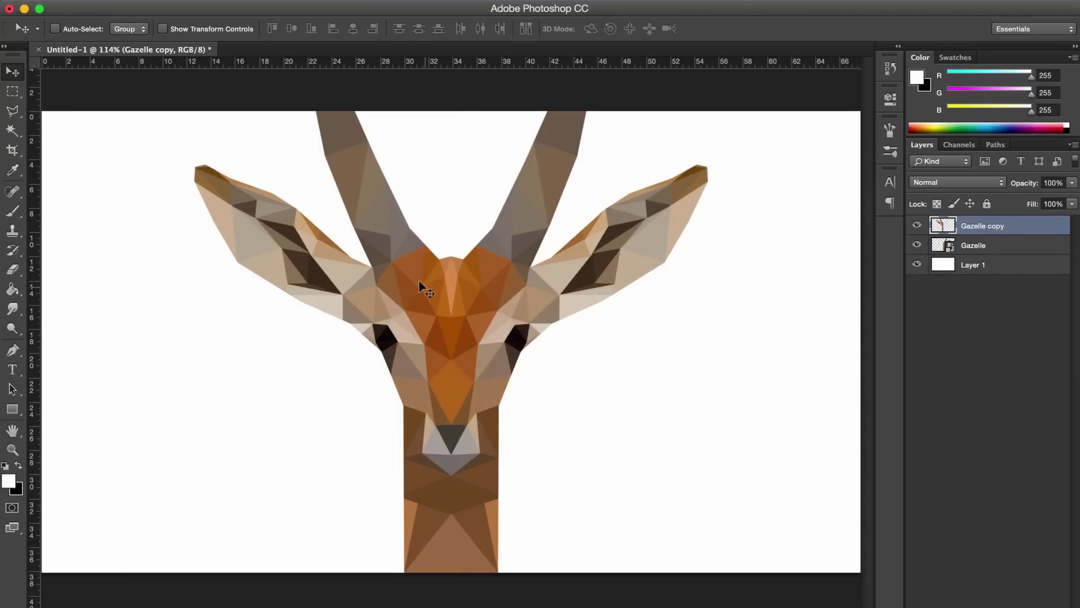
Raise the Gazelle copy's Lightness to +19 in Hue/Saturation.
{"action": "key", "text": "super+u"}
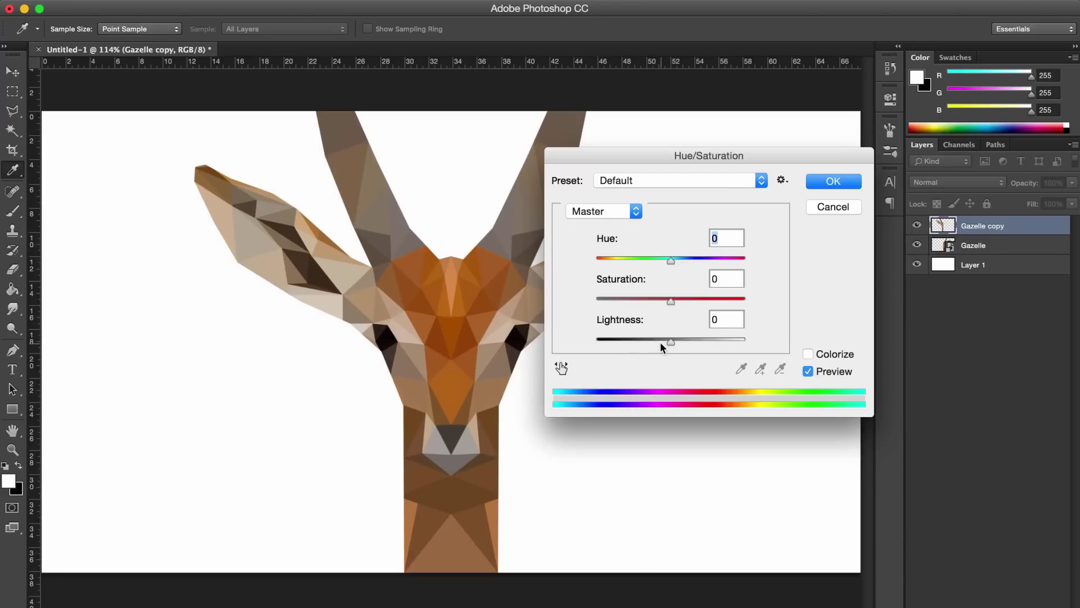
{"action": "key", "text": "Escape"}
{"action": "key", "text": "super+u"}
{"action": "left_click", "coordinate": [663, 339]}
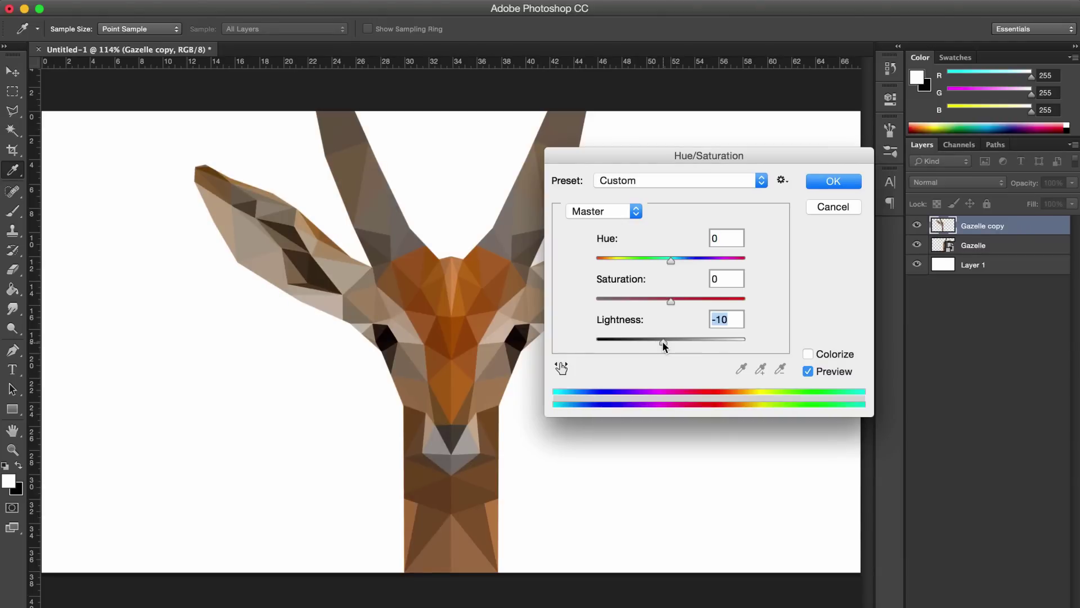
{"action": "left_click_drag", "start_coordinate": [663, 341], "coordinate": [684, 336]}
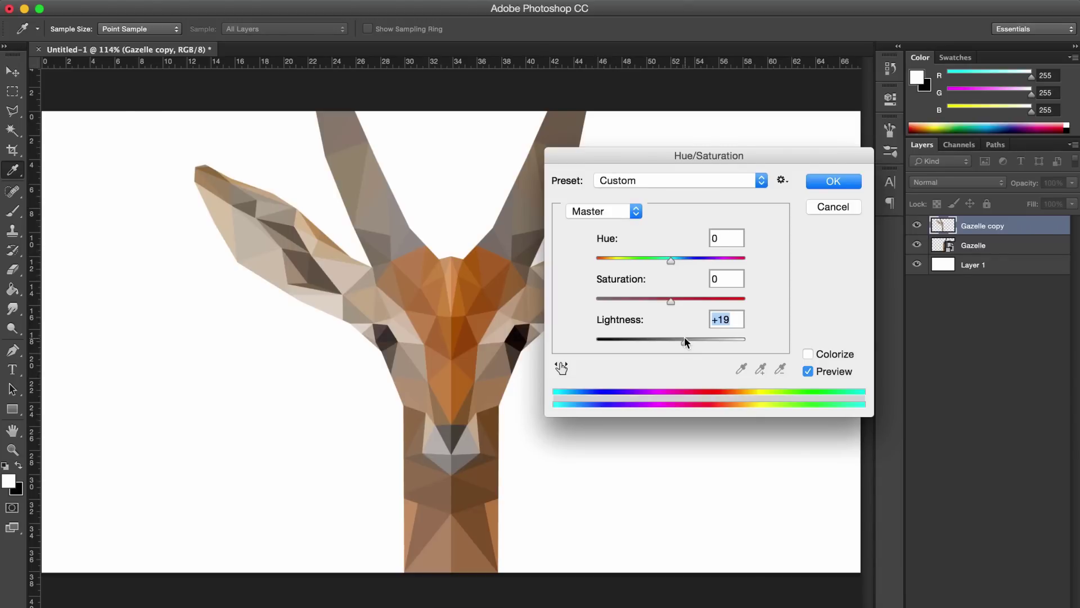
{"action": "key", "text": "Return"}
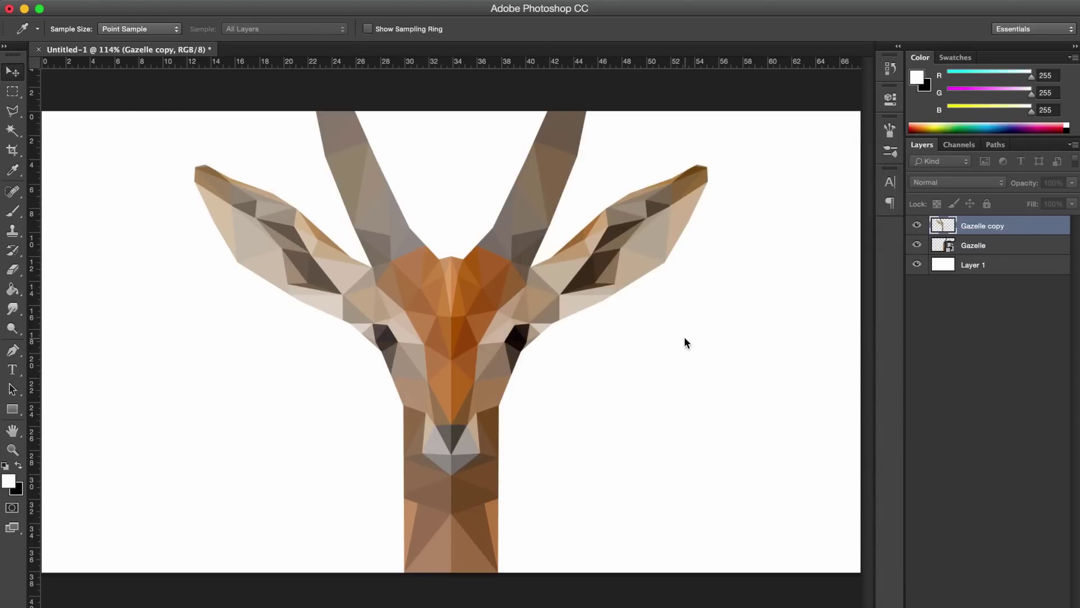
{"action": "key", "text": "v"}
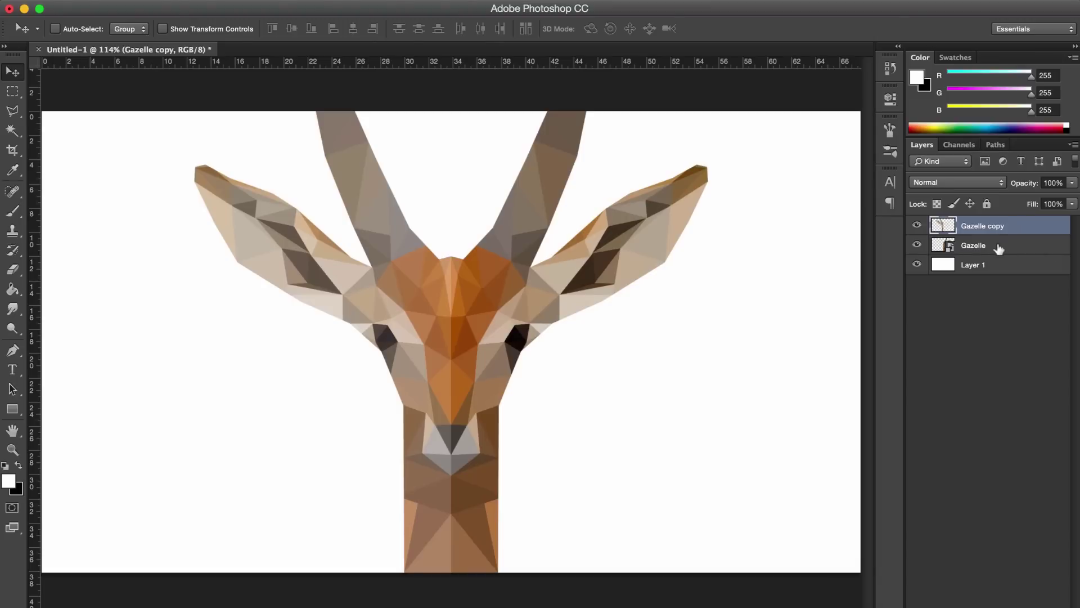
Merge both halves into a single 'Gazelle' layer and convert it to a smart object.
{"action": "left_click", "coordinate": [998, 248], "text": "shift"}
{"action": "key", "text": "super+e"}
{"action": "double_click", "coordinate": [977, 225]}
{"action": "left_click", "coordinate": [984, 225]}
{"action": "key", "text": "Delete"}
{"action": "key", "text": "Delete"}
{"action": "key", "text": "Delete"}
{"action": "key", "text": "Delete"}
{"action": "key", "text": "Delete"}
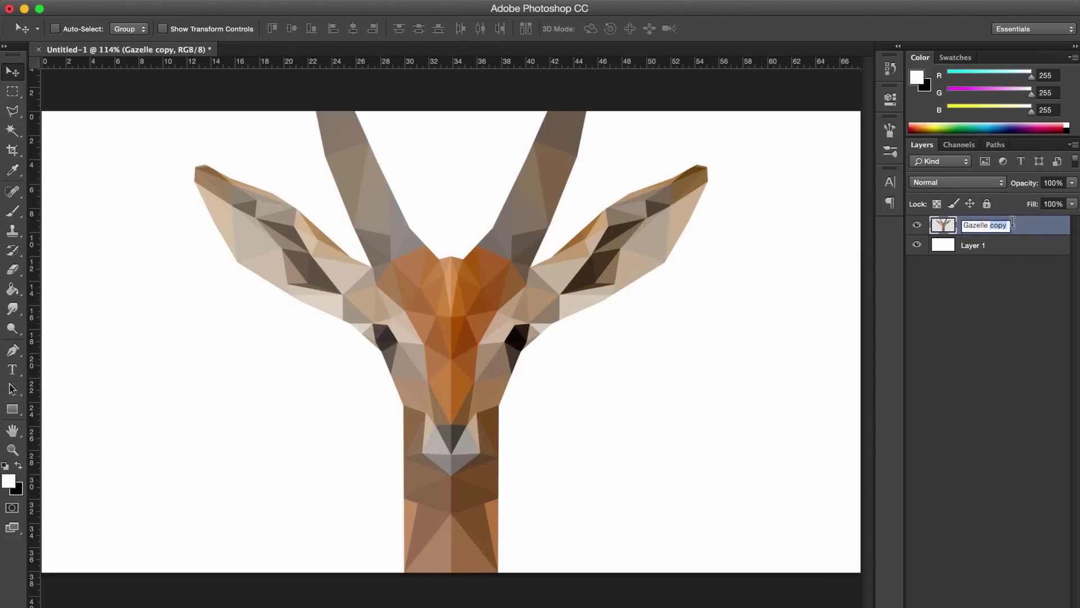
{"action": "key", "text": "Return"}
{"action": "right_click", "coordinate": [1020, 224]}
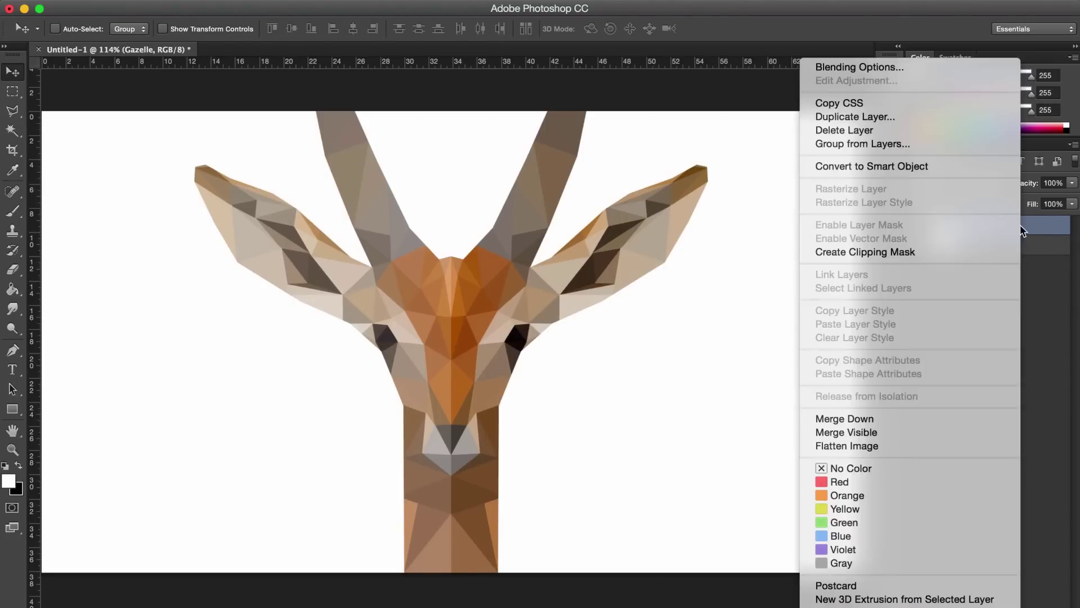
{"action": "left_click", "coordinate": [931, 166]}
Add a Photo Filter adjustment layer with a custom orange colour.
{"action": "left_click", "coordinate": [1007, 605]}
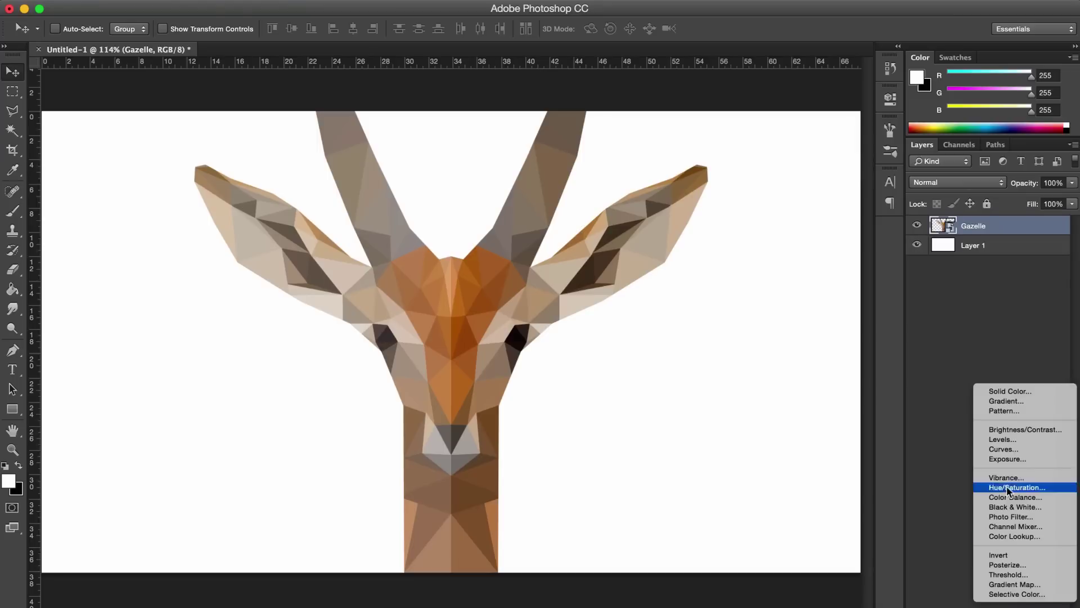
{"action": "left_click", "coordinate": [1010, 516]}
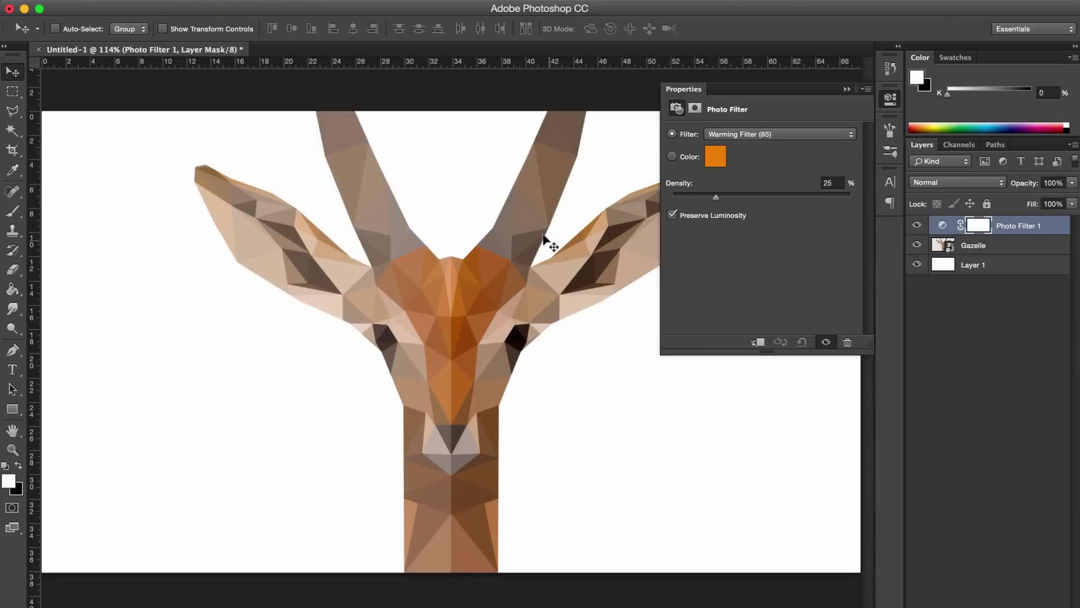
{"action": "left_click", "coordinate": [715, 157]}
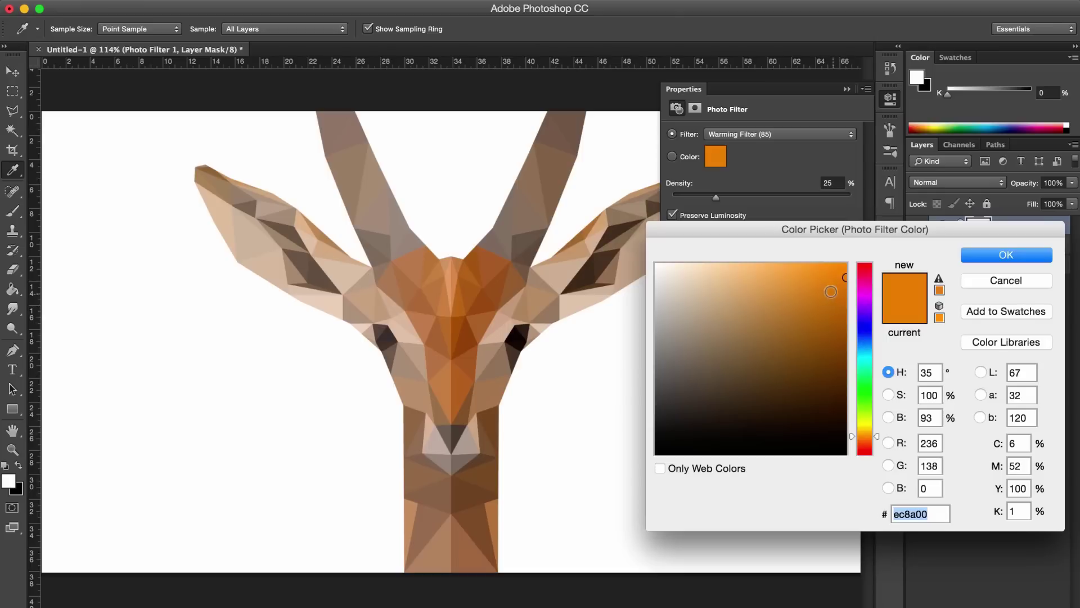
{"action": "mouse_move", "coordinate": [869, 450]}
{"action": "left_mouse_down"}
{"action": "mouse_move", "coordinate": [862, 340]}
{"action": "mouse_move", "coordinate": [865, 436]}
{"action": "left_mouse_up"}
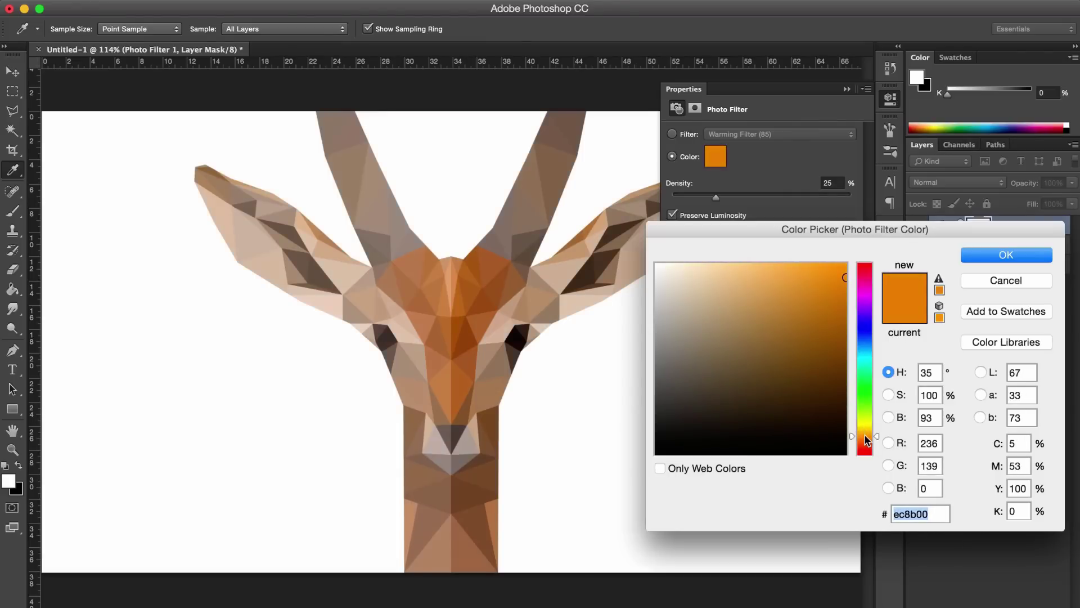
{"action": "key", "text": "Return"}
{"action": "key", "text": "v"}
{"action": "left_click", "coordinate": [847, 89]}
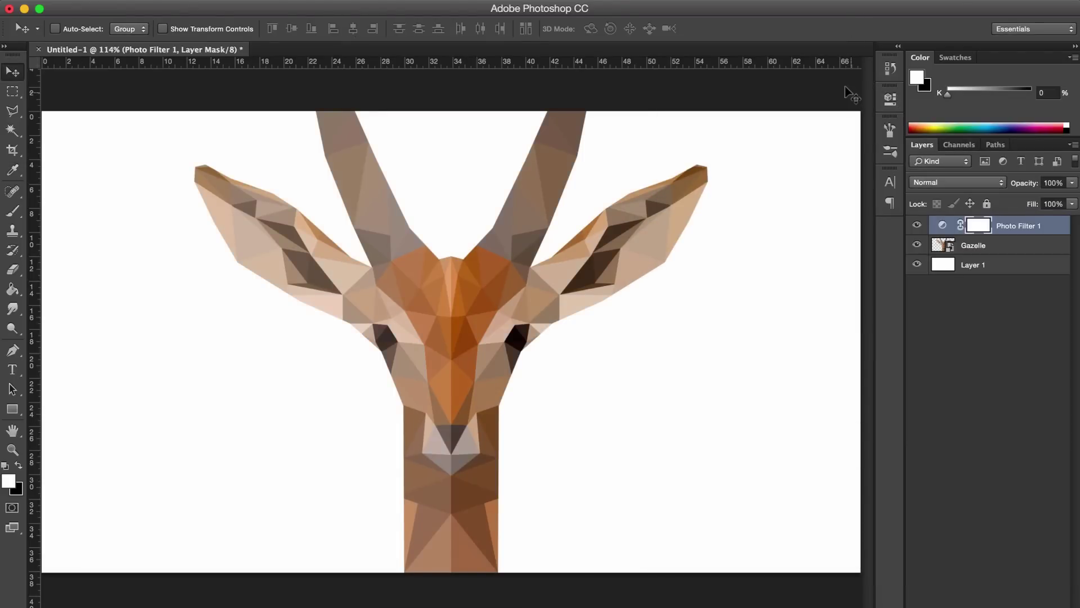
Clip Photo Filter 1 to Gazelle, then zoom out and return to the close-up.
{"action": "left_click", "coordinate": [1010, 235], "text": "alt"}
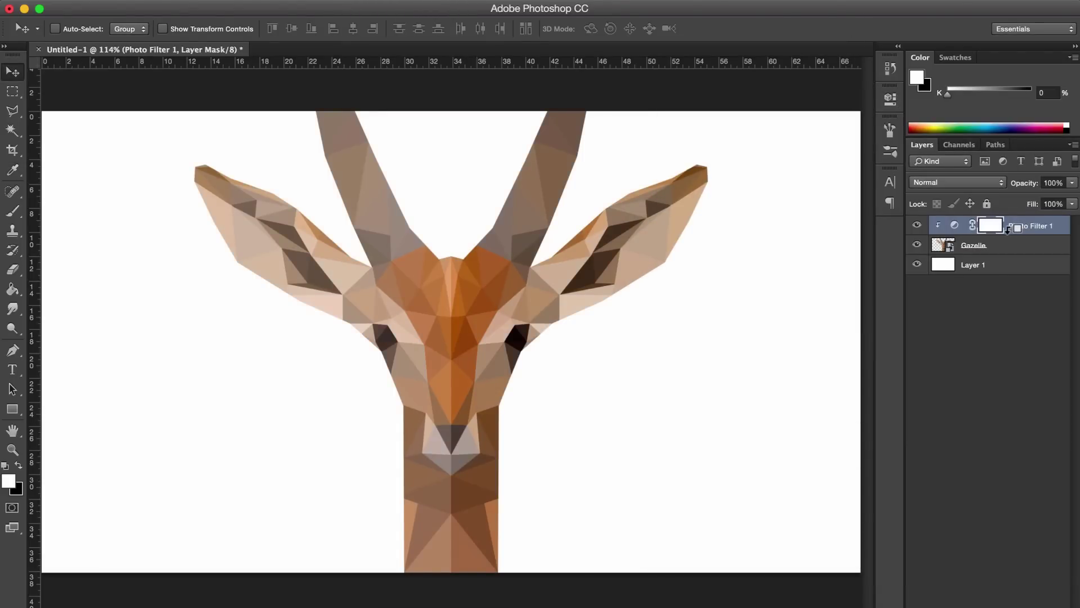
{"action": "key", "text": "super+minus"}
{"action": "key", "text": "super+minus"}
{"action": "key", "text": "super+minus"}
{"action": "key", "text": "super+minus"}
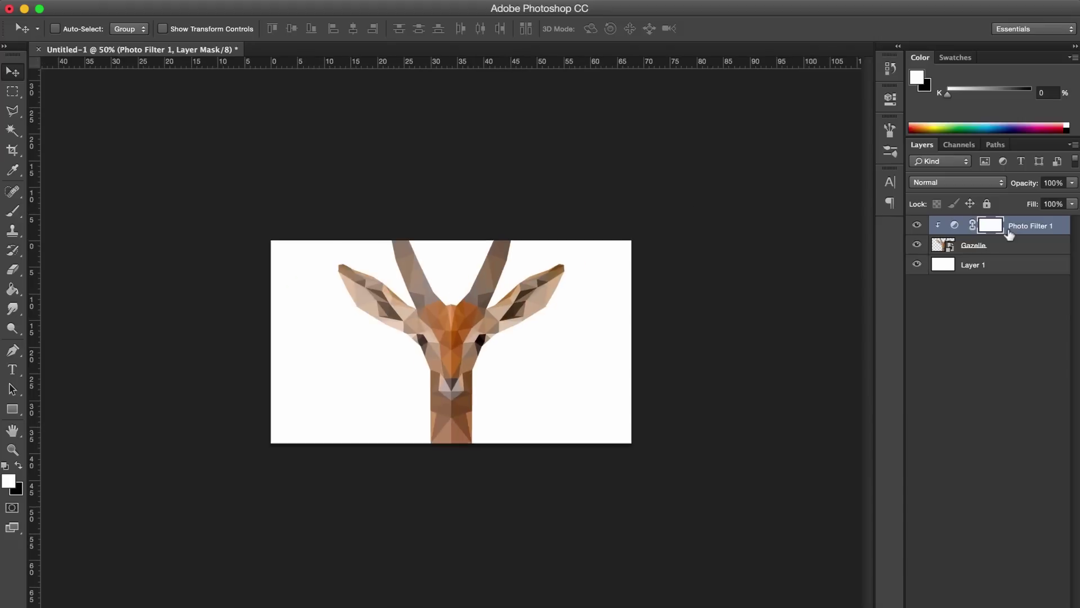
{"action": "key", "text": "super+0"}
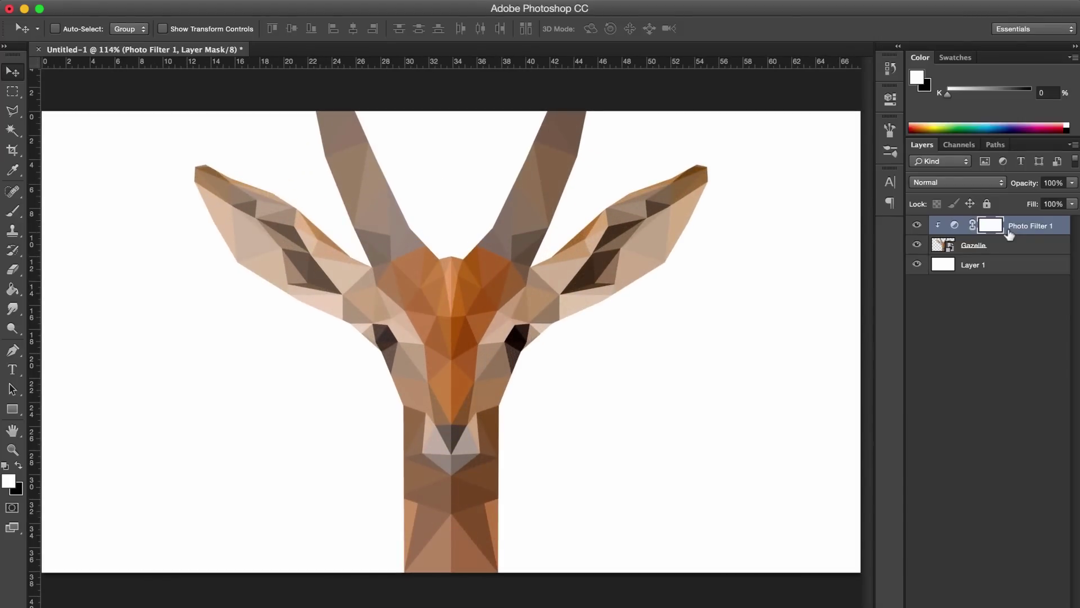